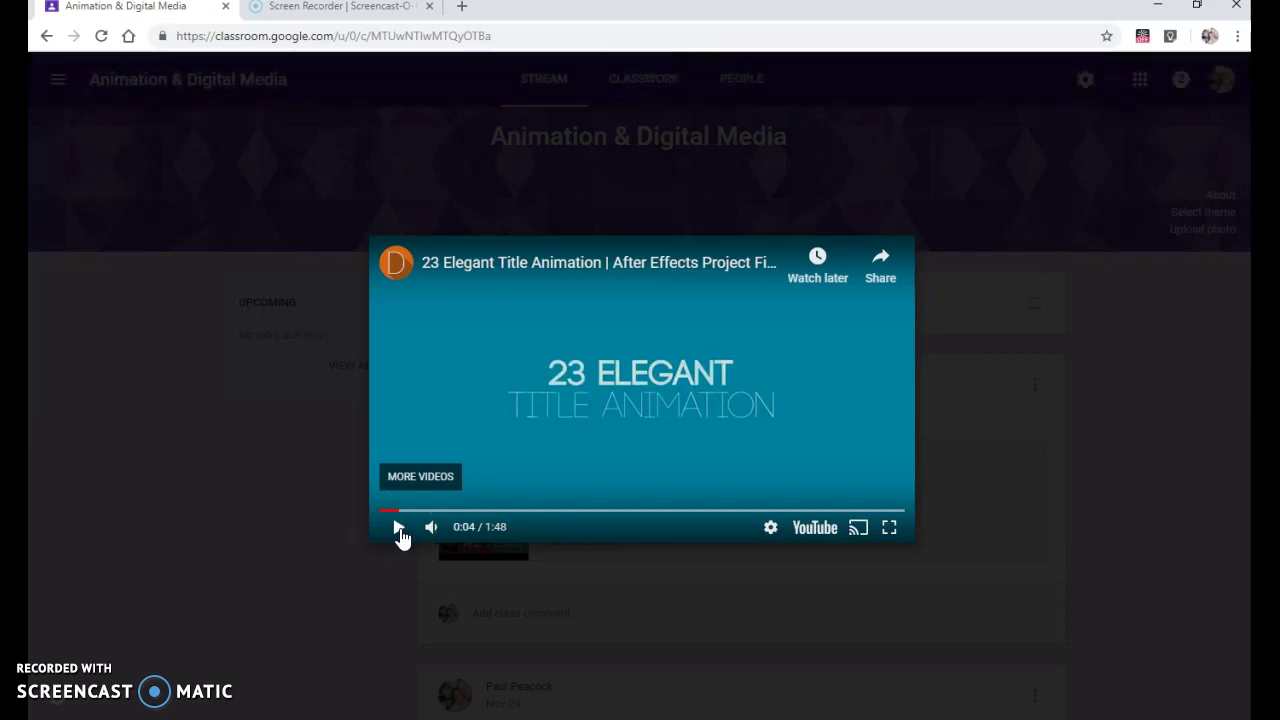
# Step: Play the example title animation video, rewind it near the start, and pause it
pyautogui.click(399, 527)
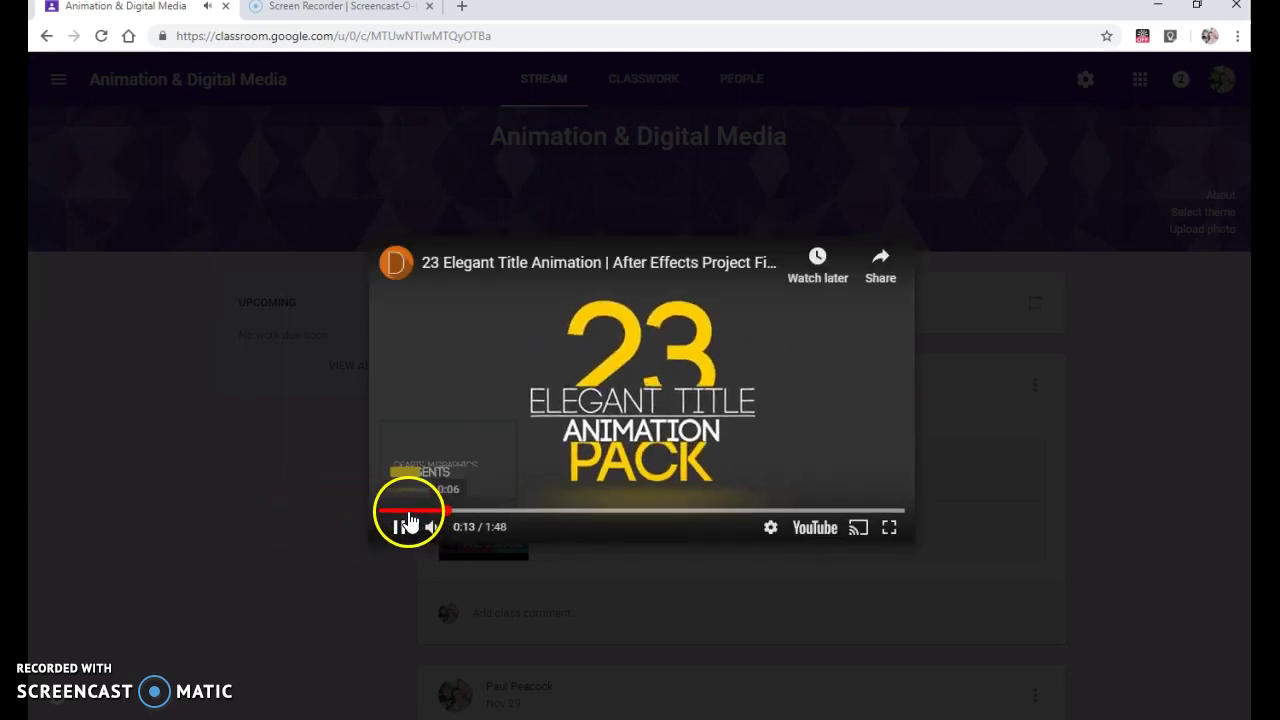
pyautogui.click(402, 511)
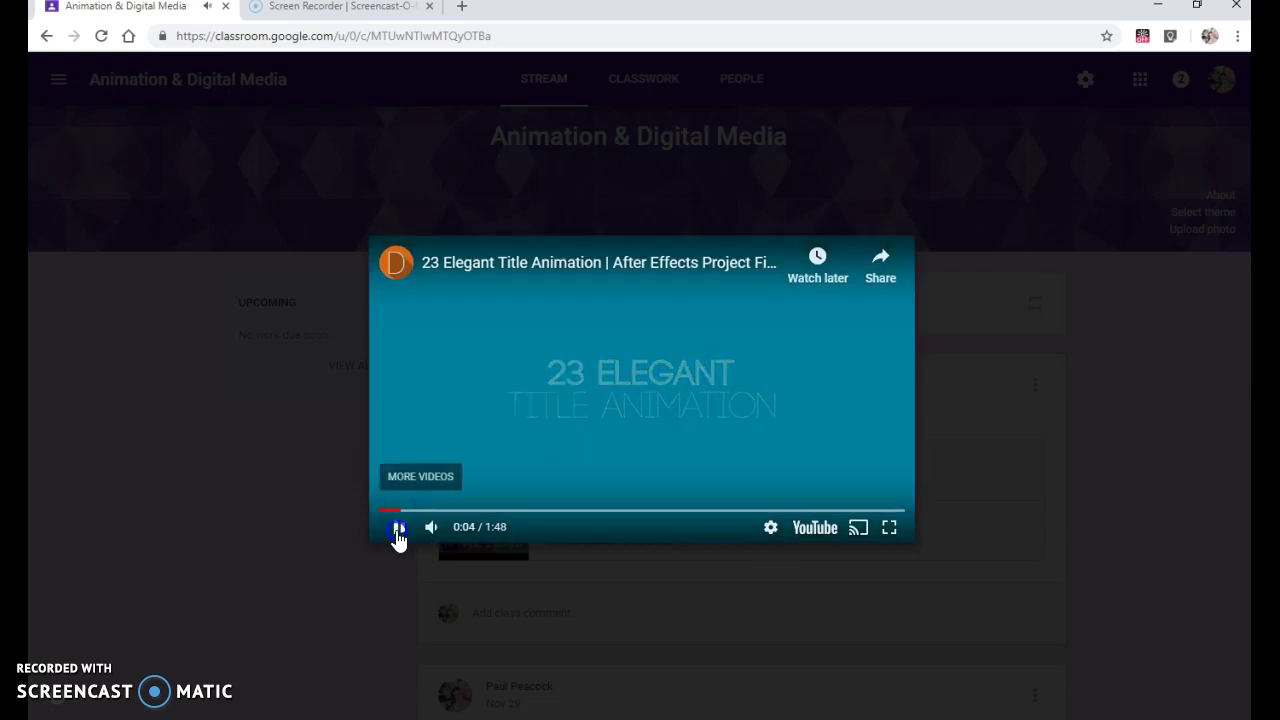
pyautogui.click(398, 530)
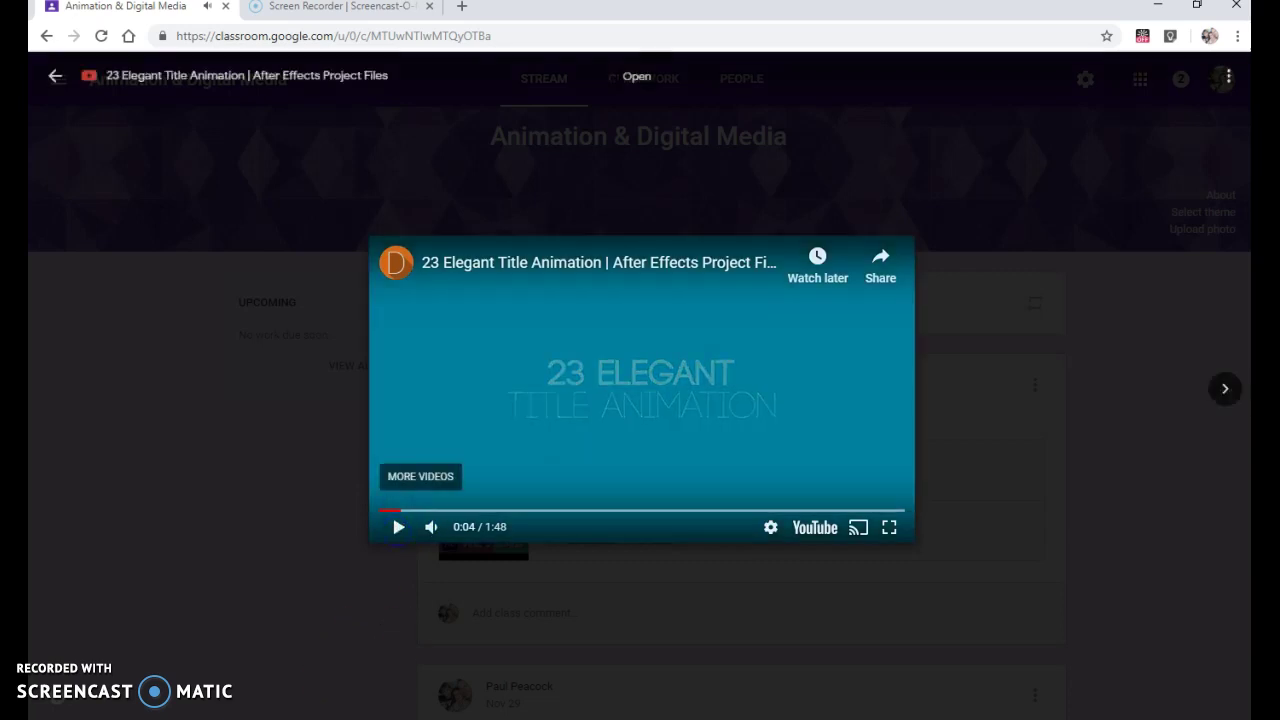
# Step: Discard the untitled After Effects project and open Animated Title.aep
pyautogui.hotkey('alt', 'Tab')
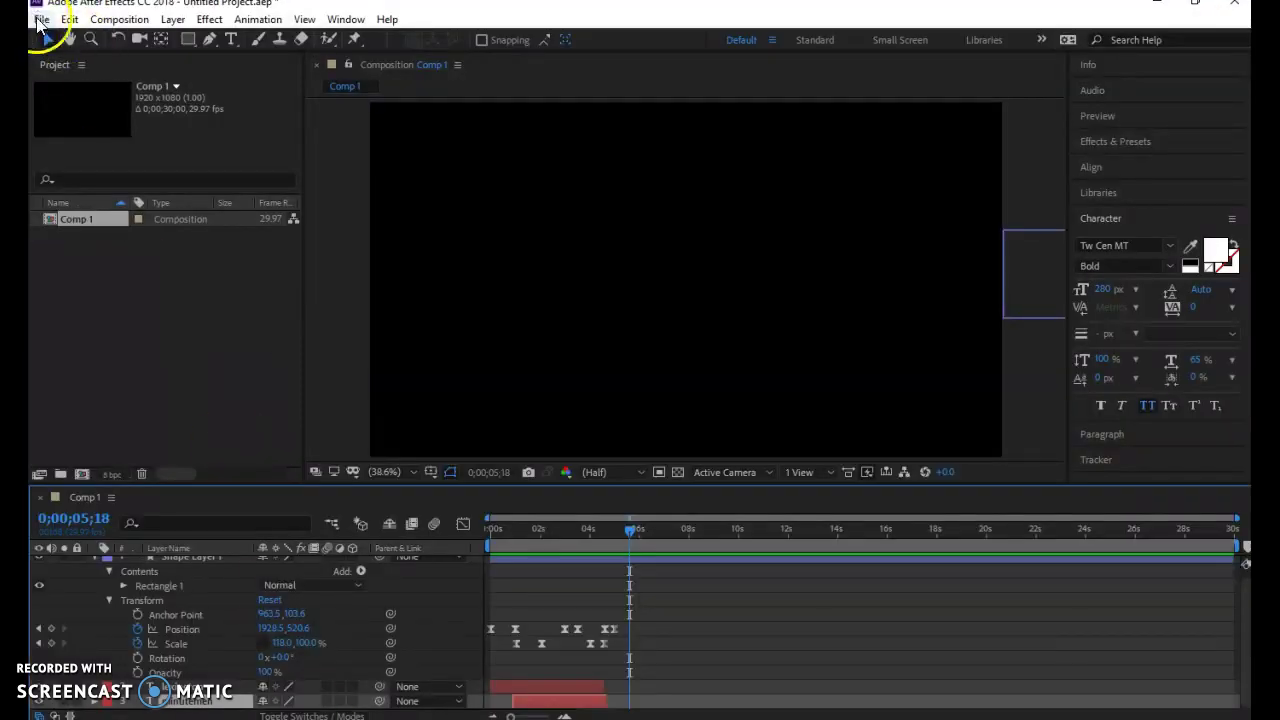
pyautogui.click(41, 19)
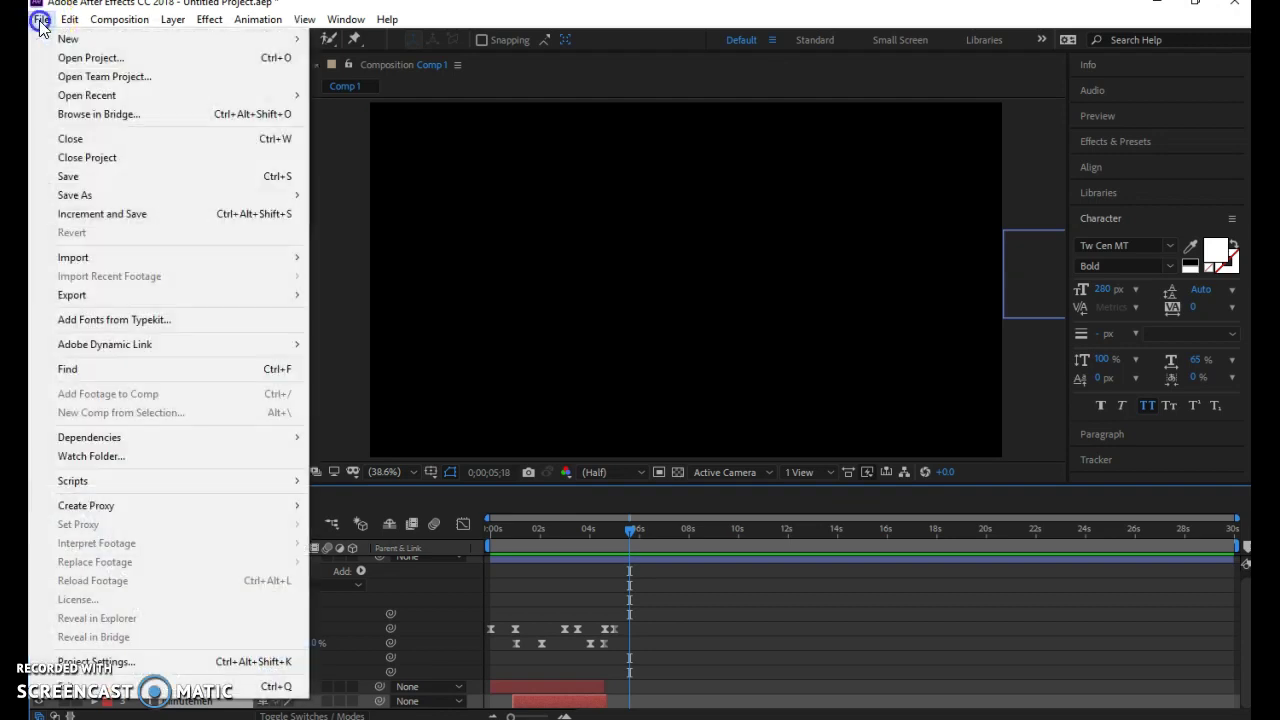
pyautogui.click(80, 55)
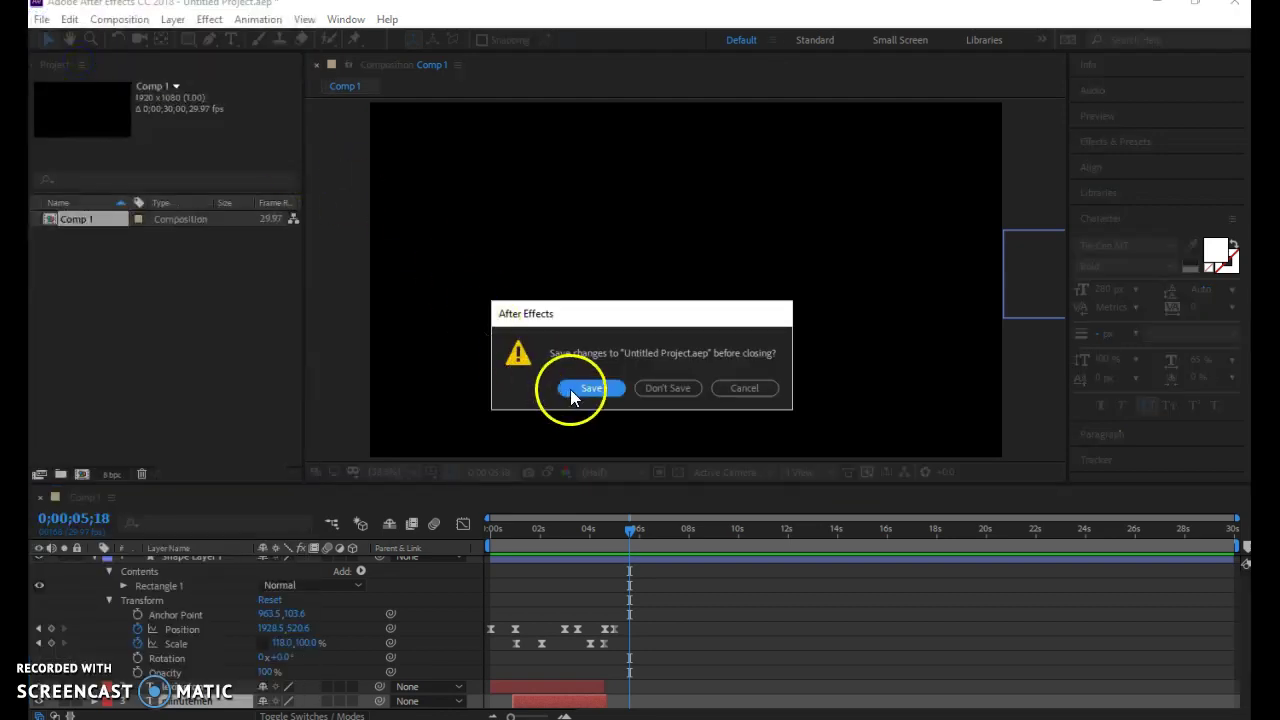
pyautogui.click(667, 390)
pyautogui.click(328, 146)
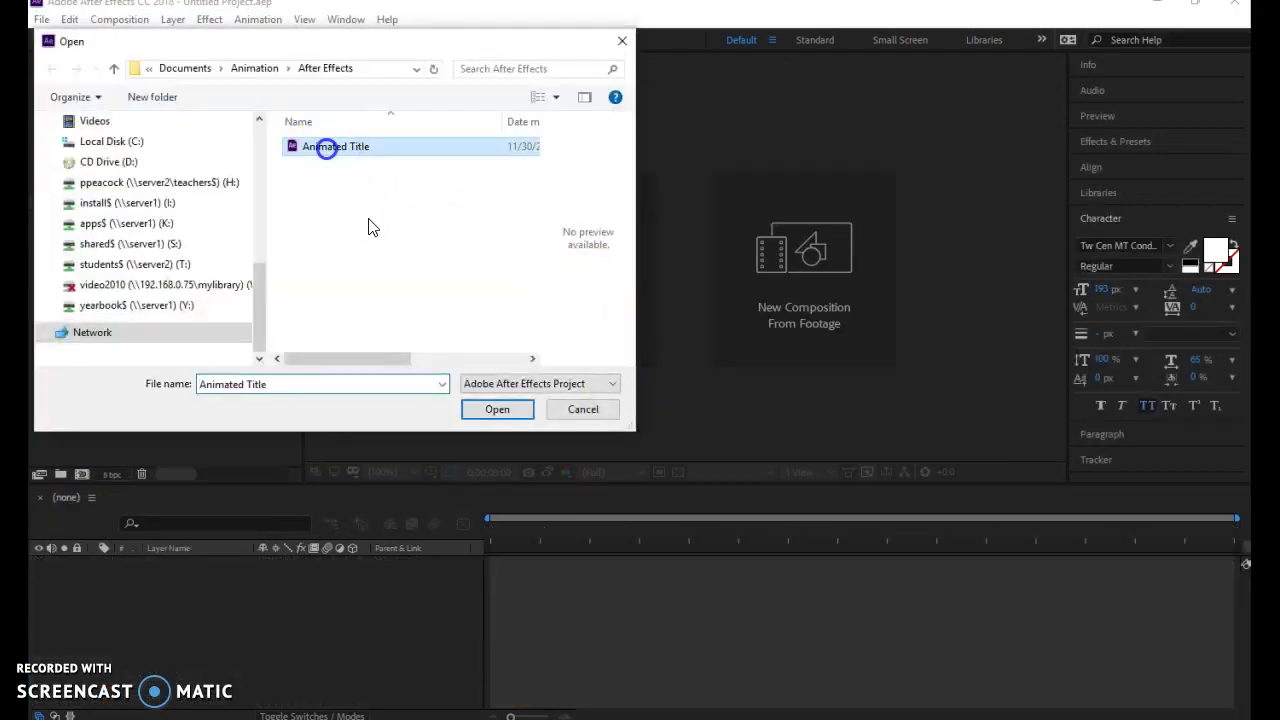
pyautogui.click(491, 409)
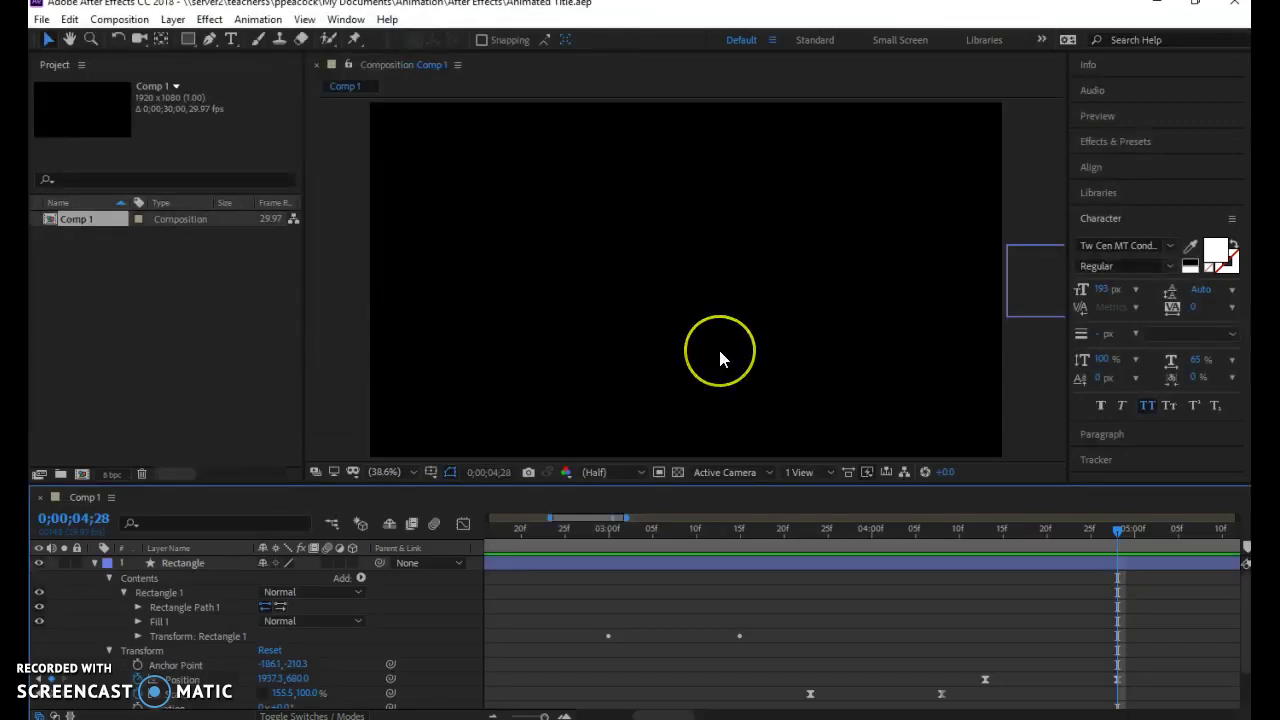
# Step: Preview the purple-rectangle title animation from its first frame, then stop playback
pyautogui.moveTo(855, 378); pyautogui.dragTo(985, 457)
pyautogui.press('Home')
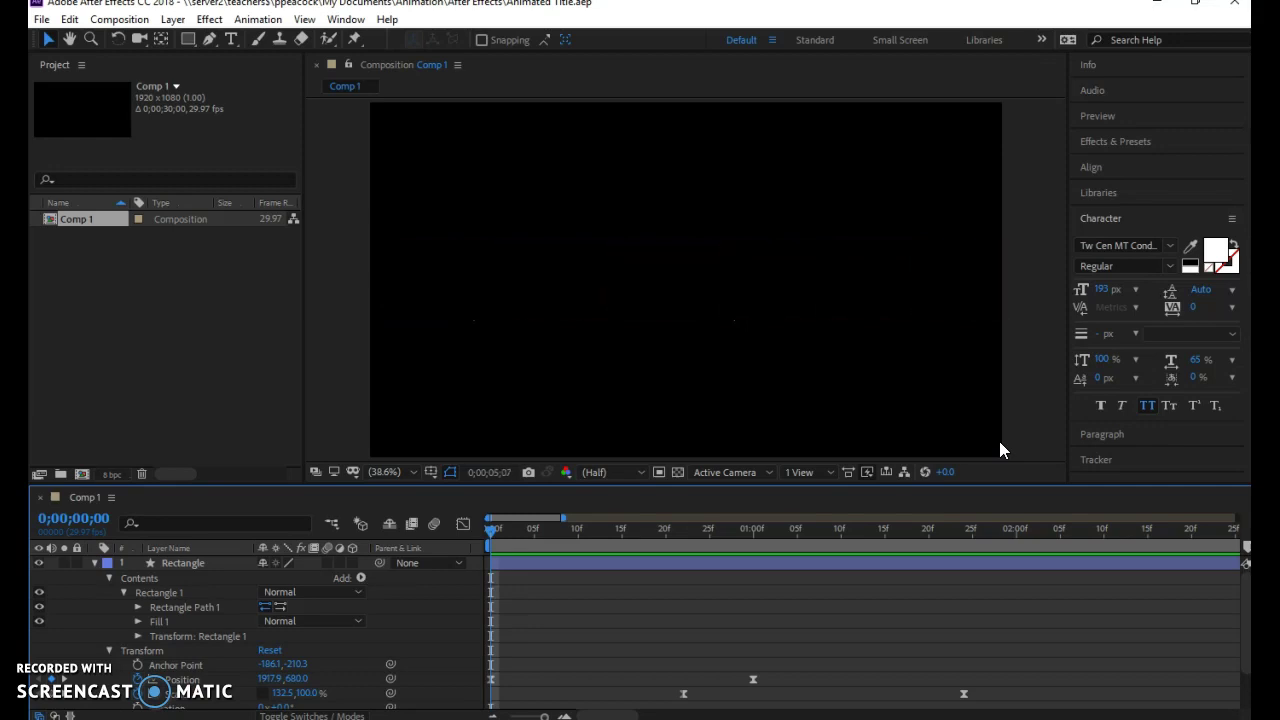
pyautogui.press('space')
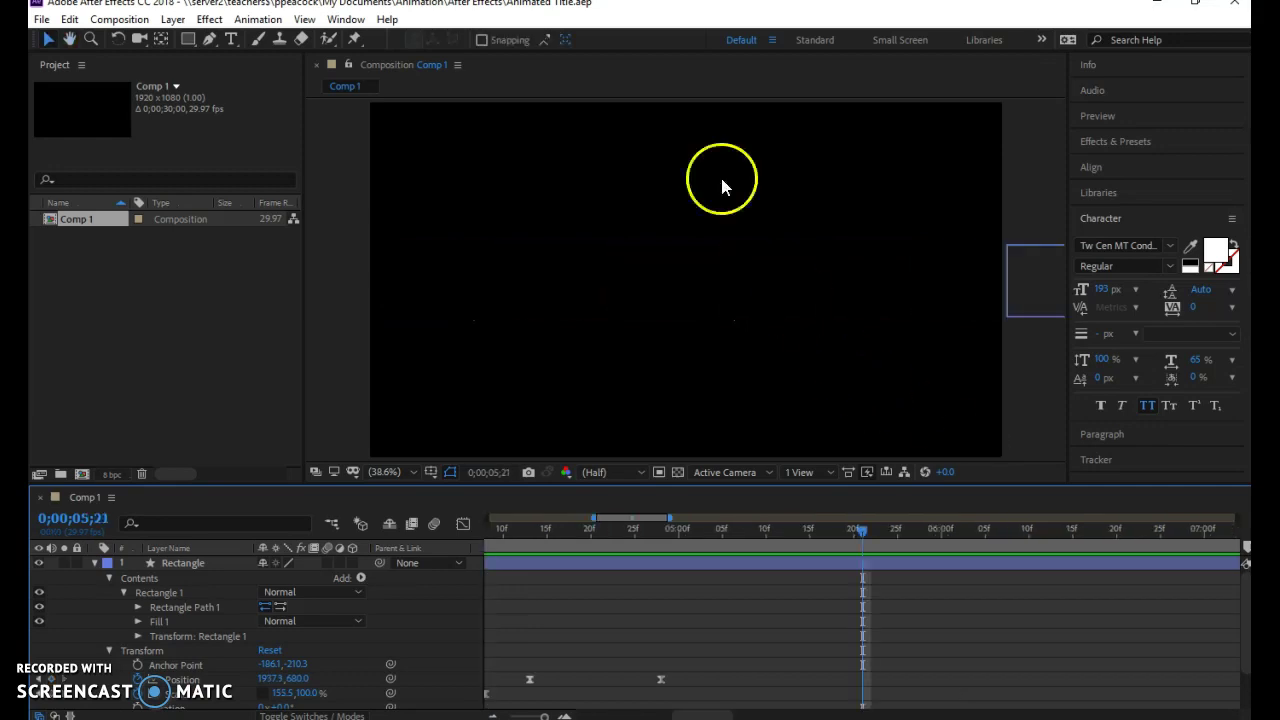
# Step: Start a new project and add a composition with default settings
pyautogui.click(42, 20)
pyautogui.moveTo(252, 28)
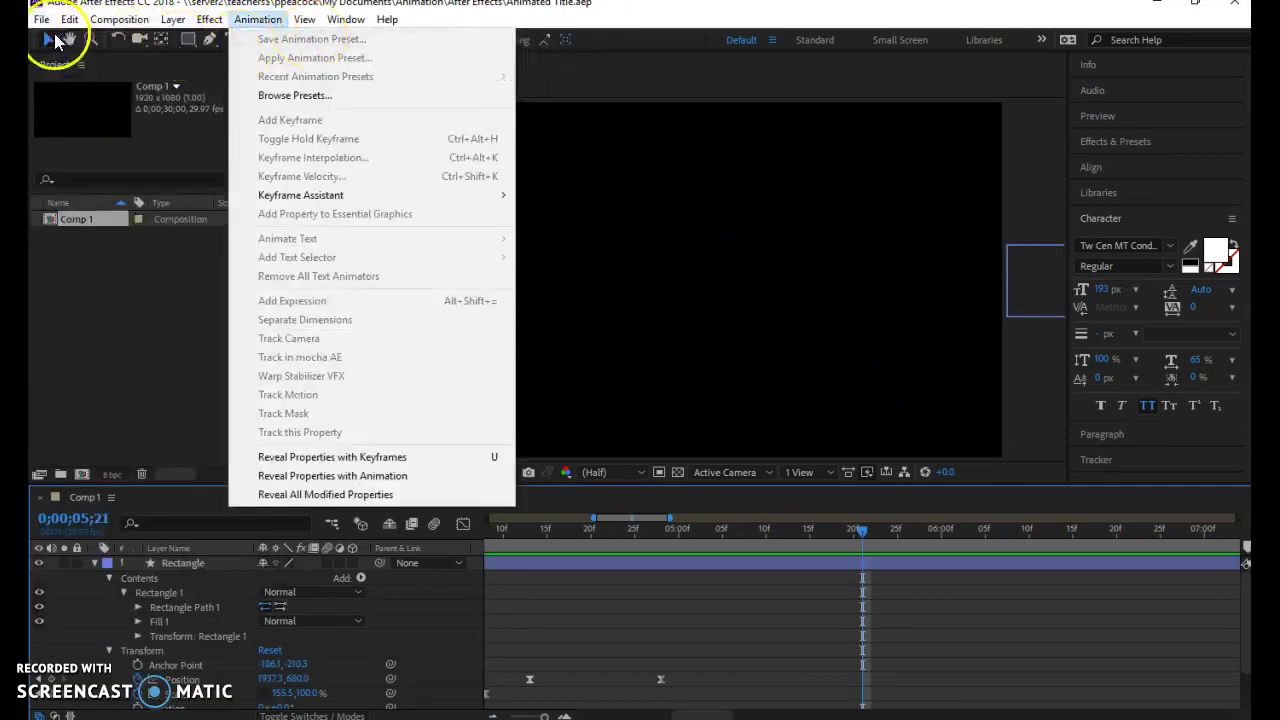
pyautogui.moveTo(305, 45)
pyautogui.click(355, 39)
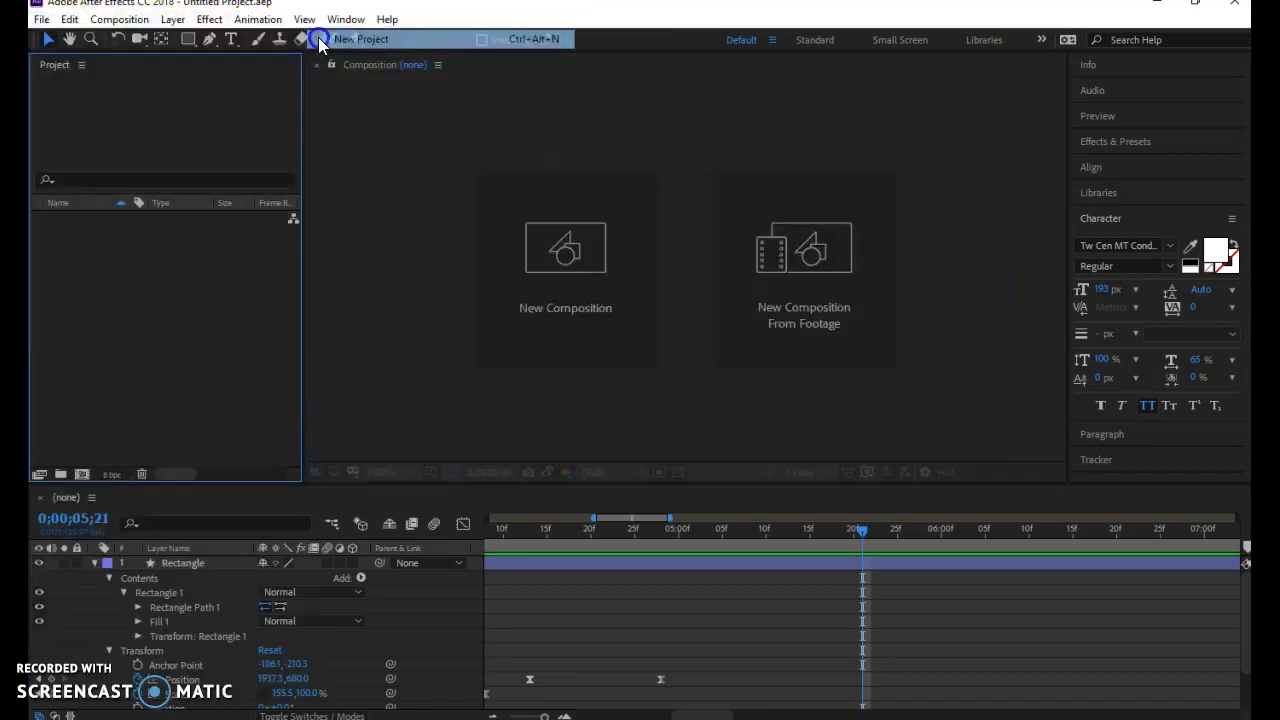
pyautogui.click(556, 250)
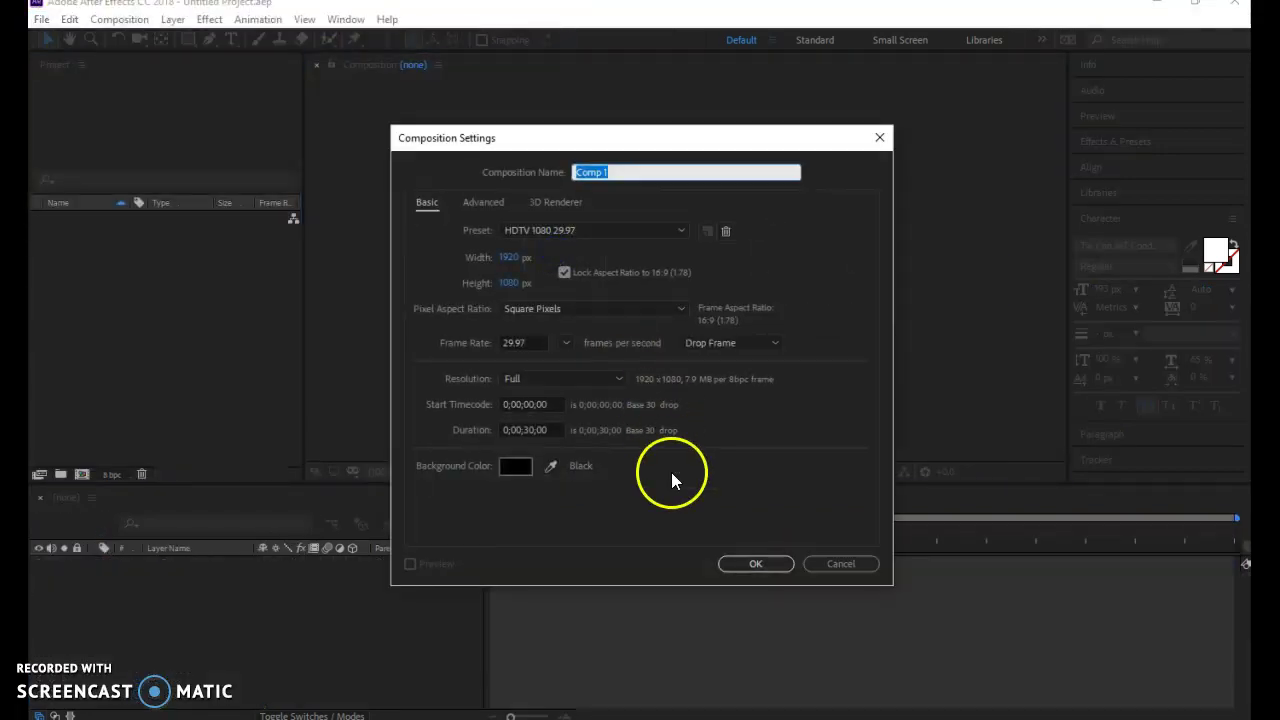
pyautogui.click(774, 562)
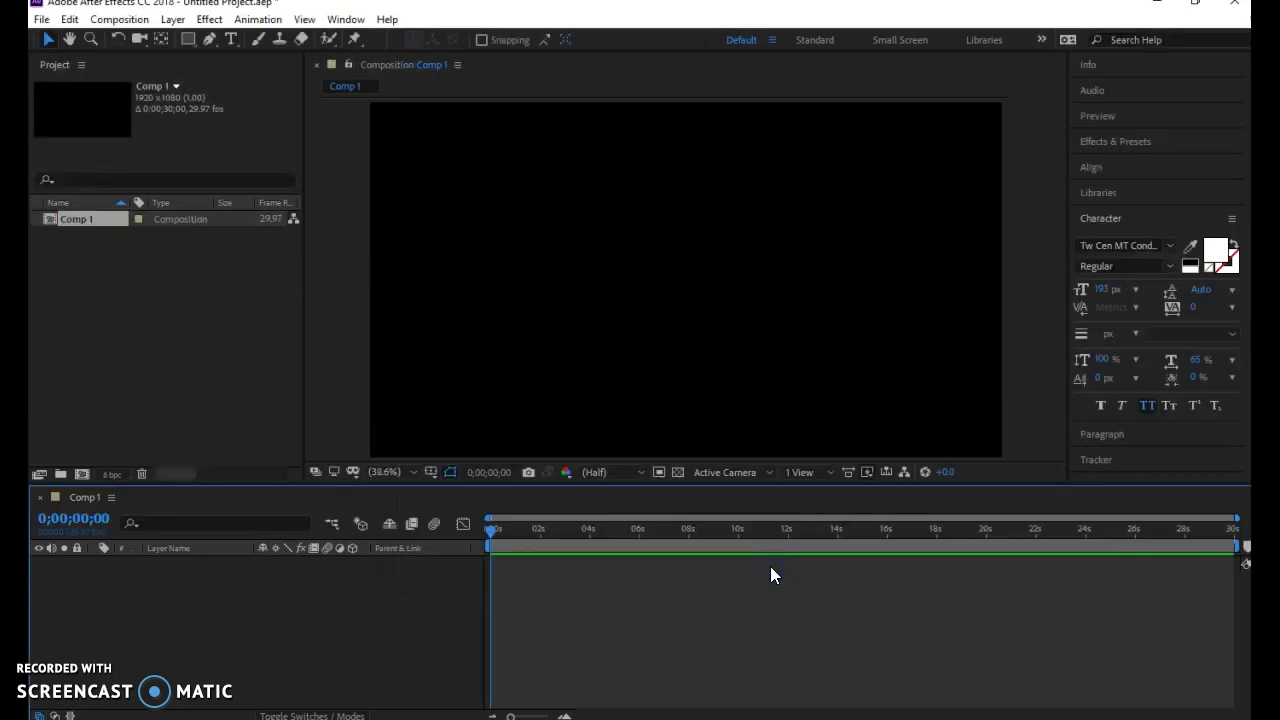
# Step: Add a text layer reading LEXINGTON to the composition
pyautogui.click(231, 40)
pyautogui.click(512, 207)
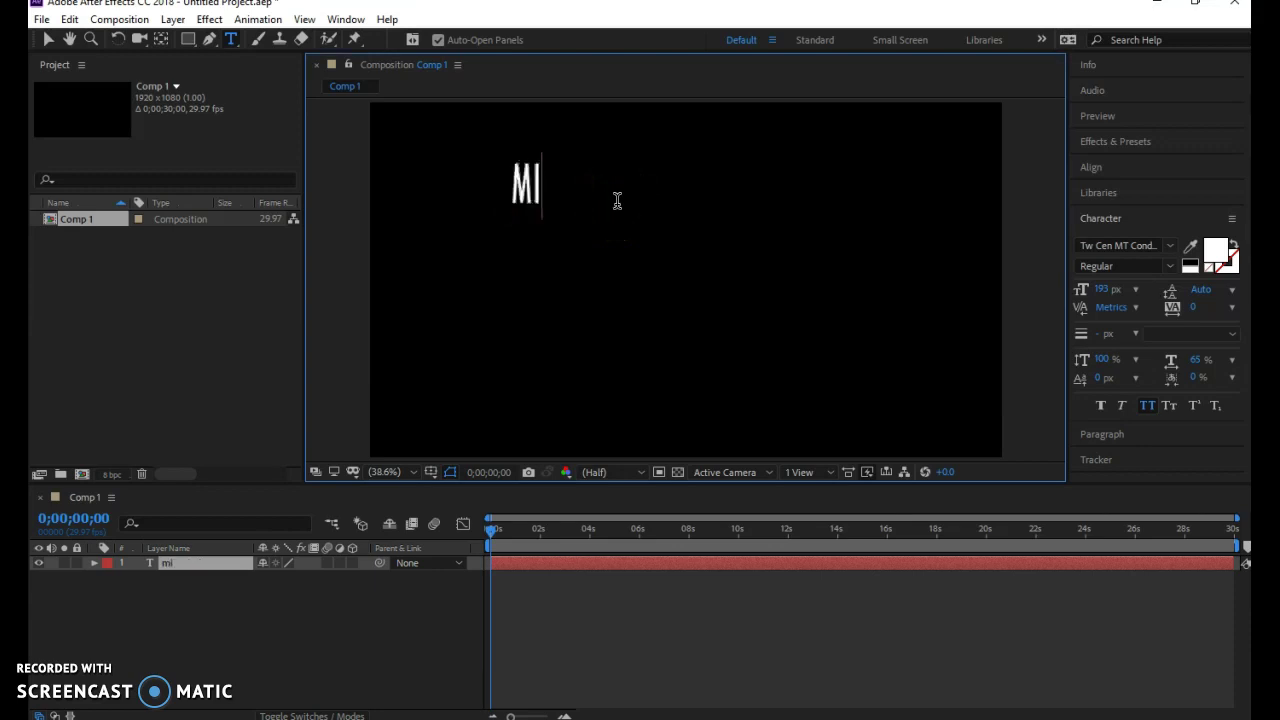
pyautogui.press('BackSpace')
pyautogui.press('BackSpace')
pyautogui.write('lexington')
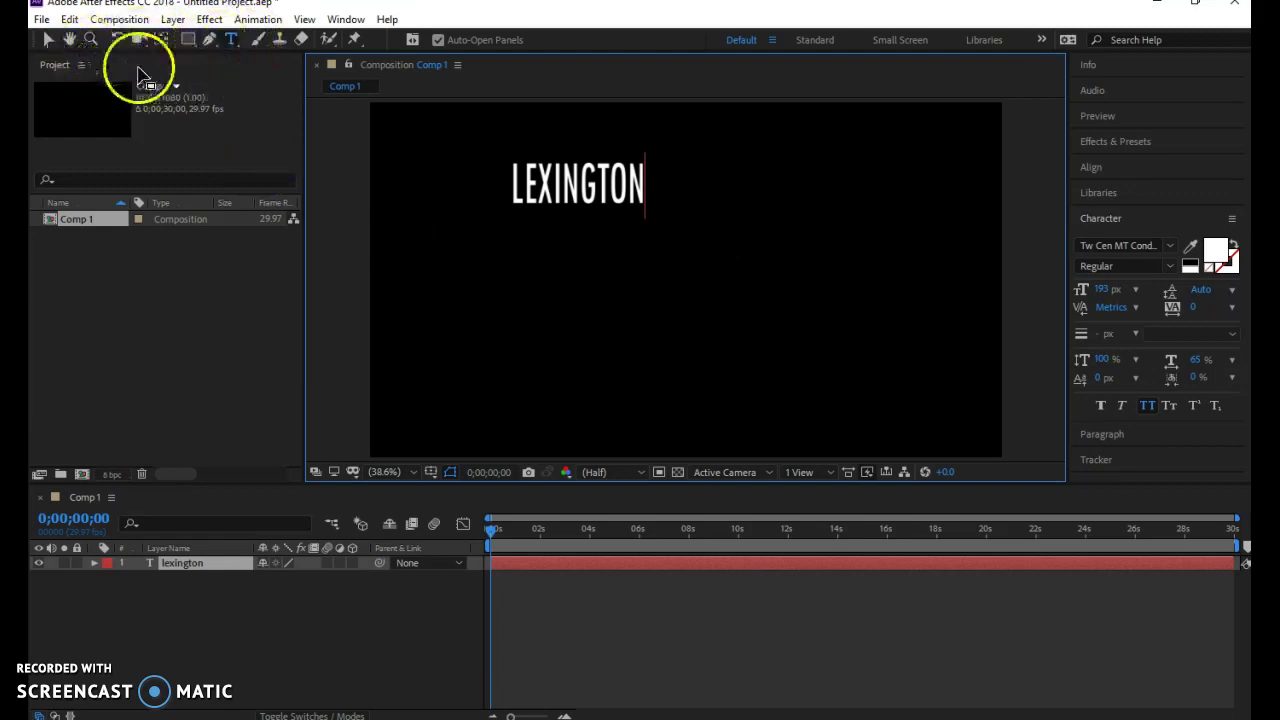
pyautogui.click(48, 40)
# Step: Add a second text layer reading MINUTEMEN below LEXINGTON
pyautogui.click(229, 40)
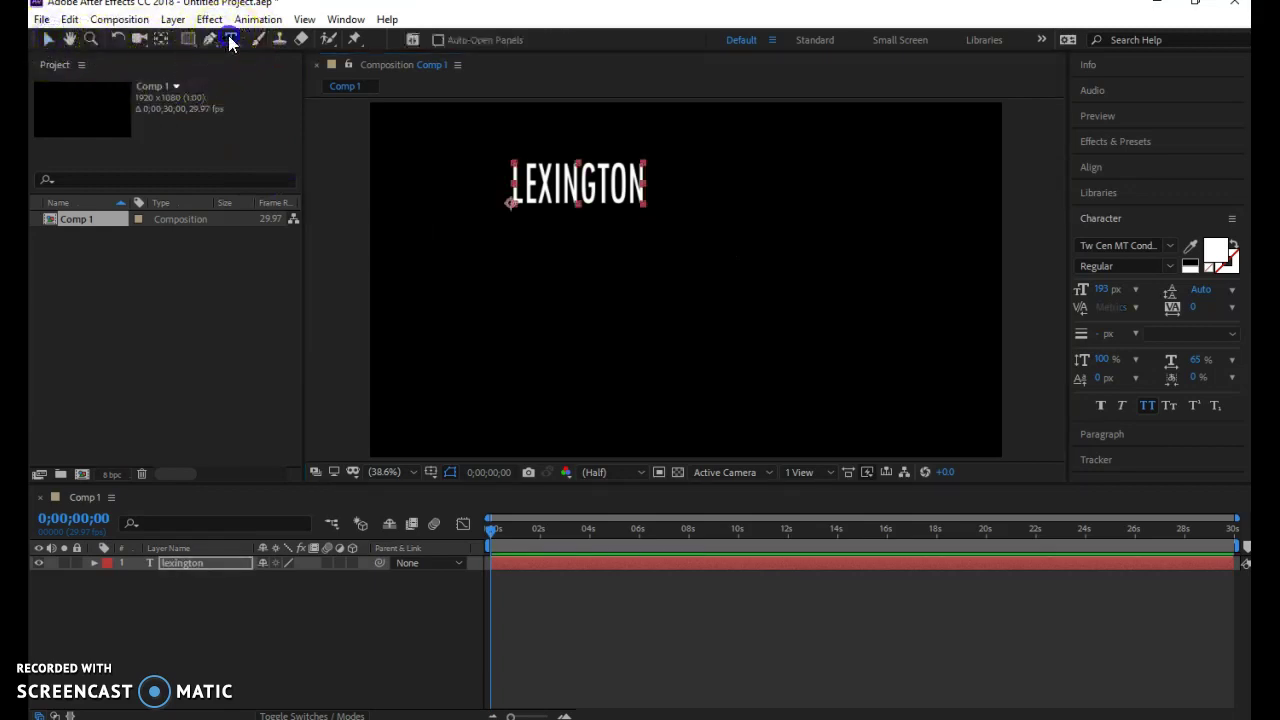
pyautogui.click(523, 264)
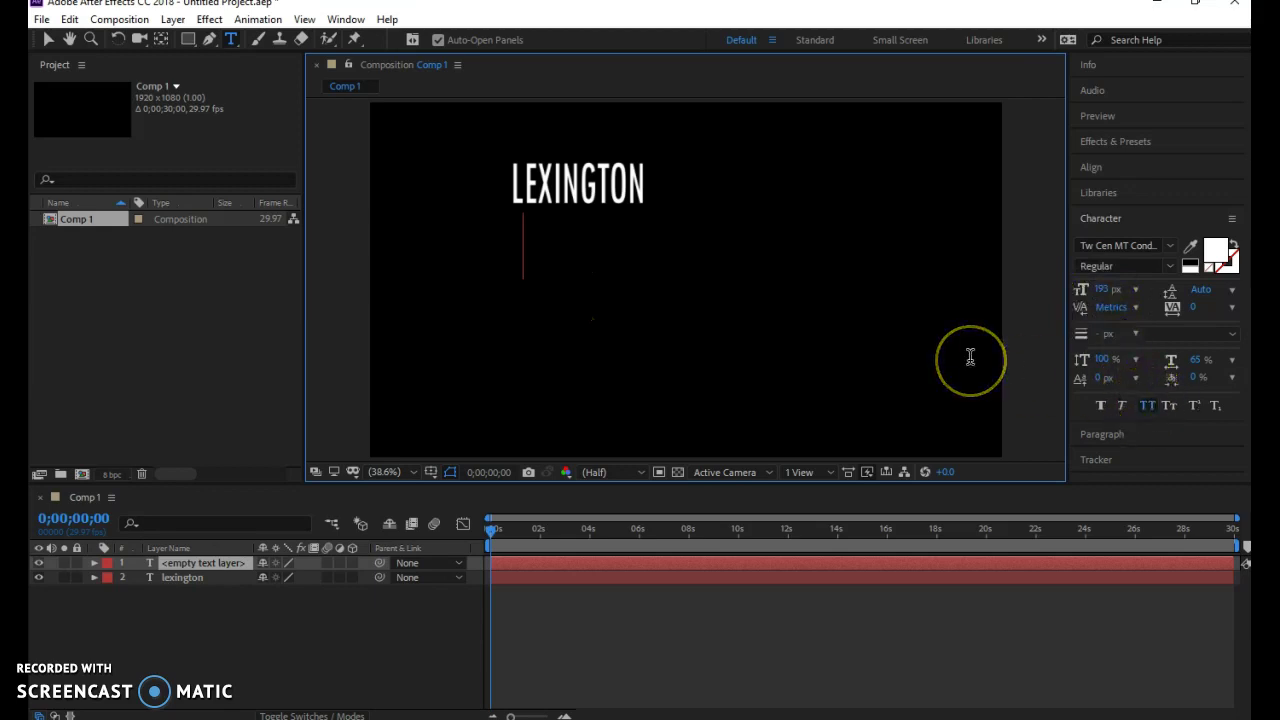
pyautogui.write('MINU')
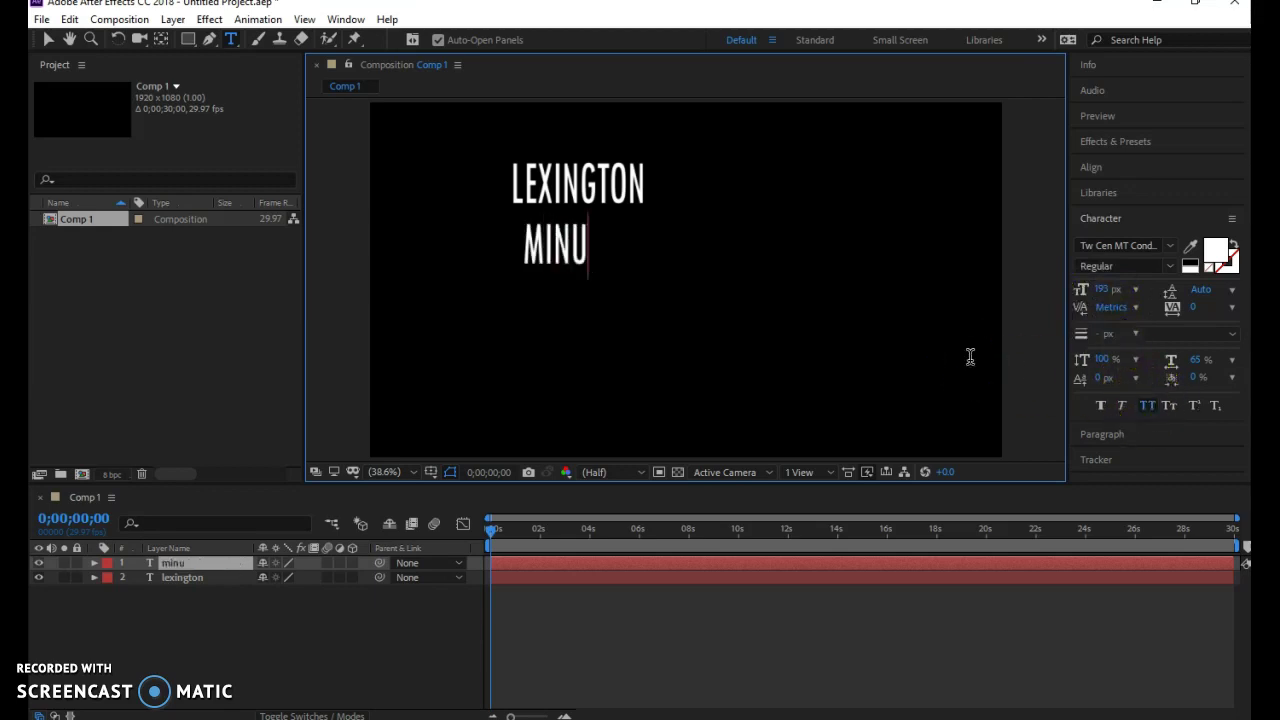
pyautogui.write('TEMEN')
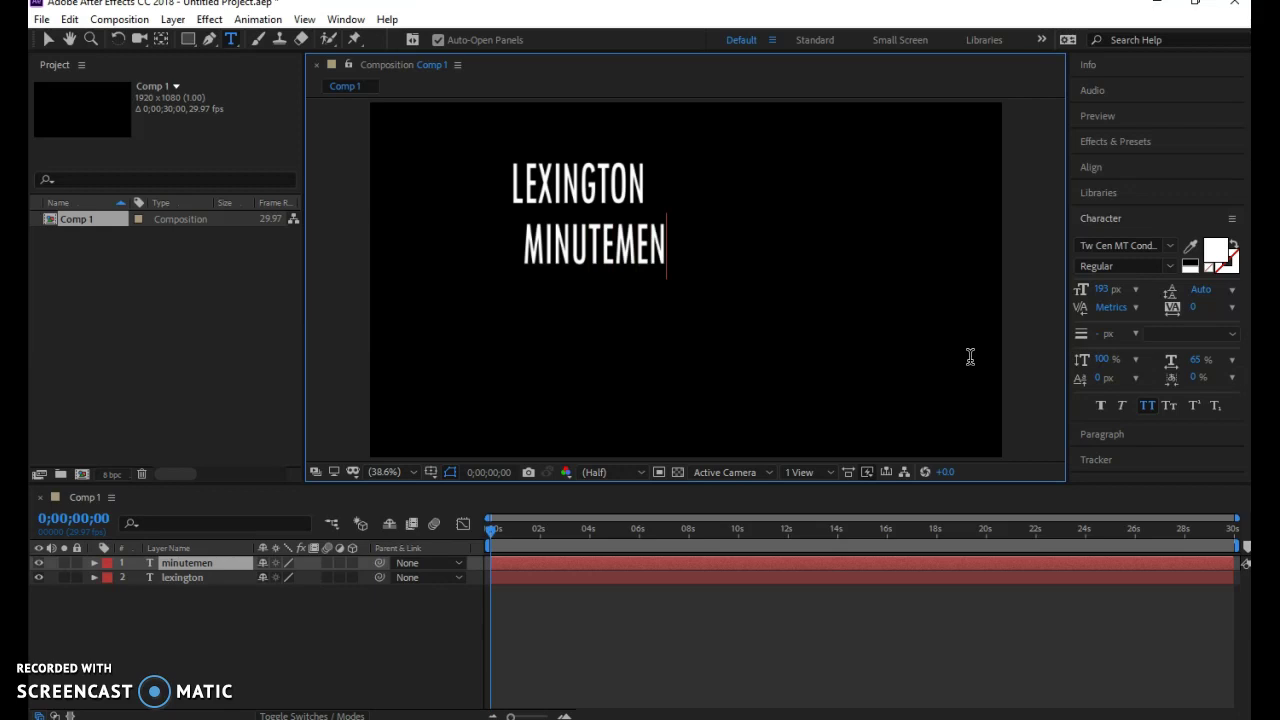
# Step: Style the MINUTEMEN text as Tw Cen MT Bold at 268 px
pyautogui.moveTo(668, 257); pyautogui.dragTo(508, 246)
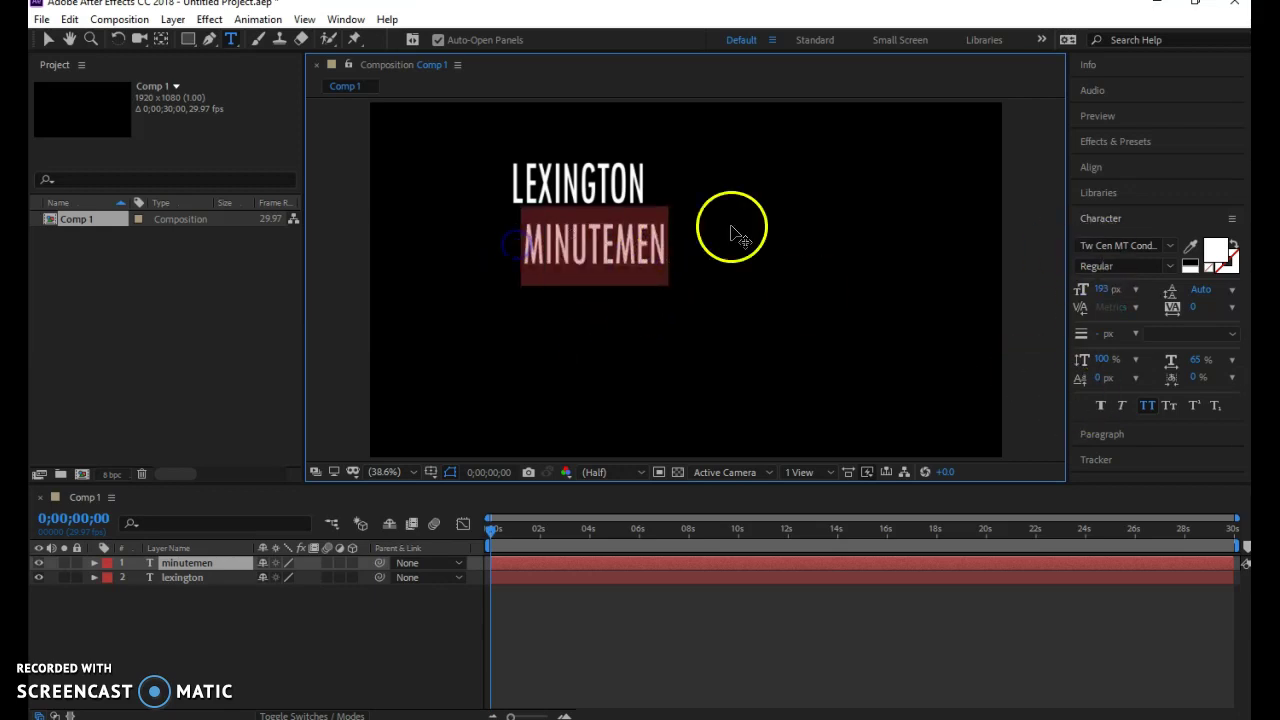
pyautogui.click(1172, 247)
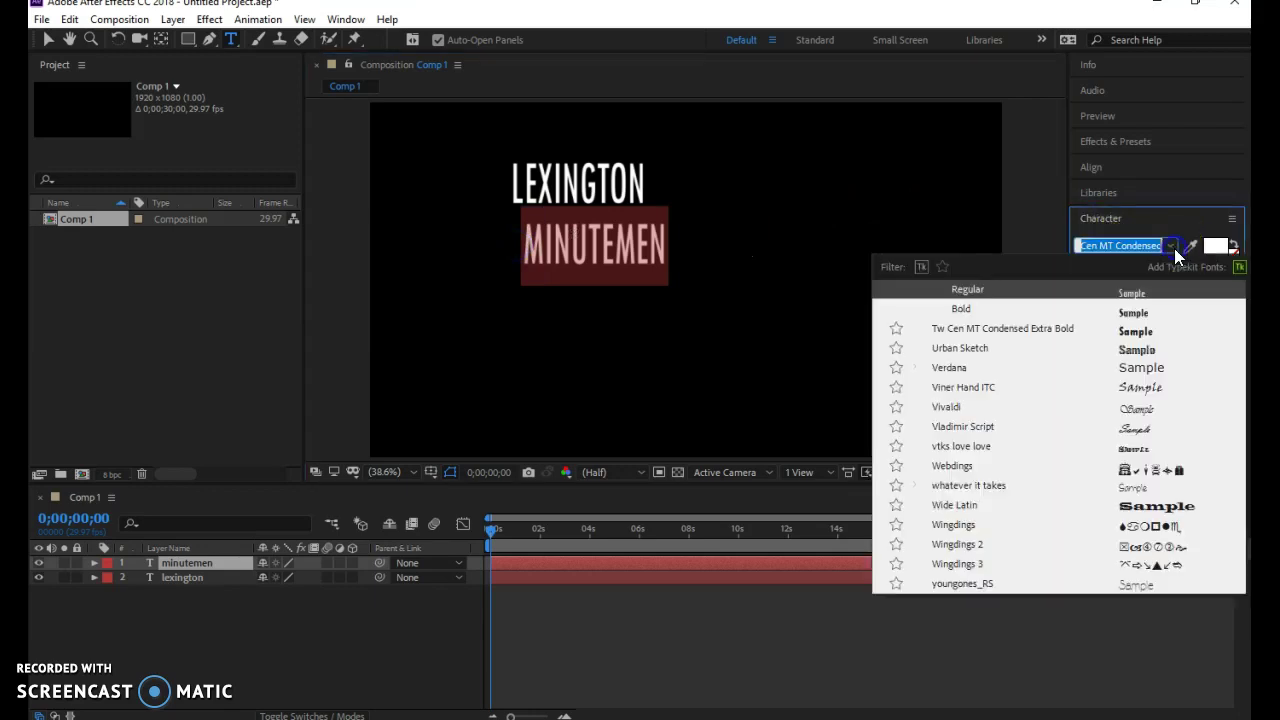
pyautogui.scroll(1, 978, 318)
pyautogui.click(969, 312)
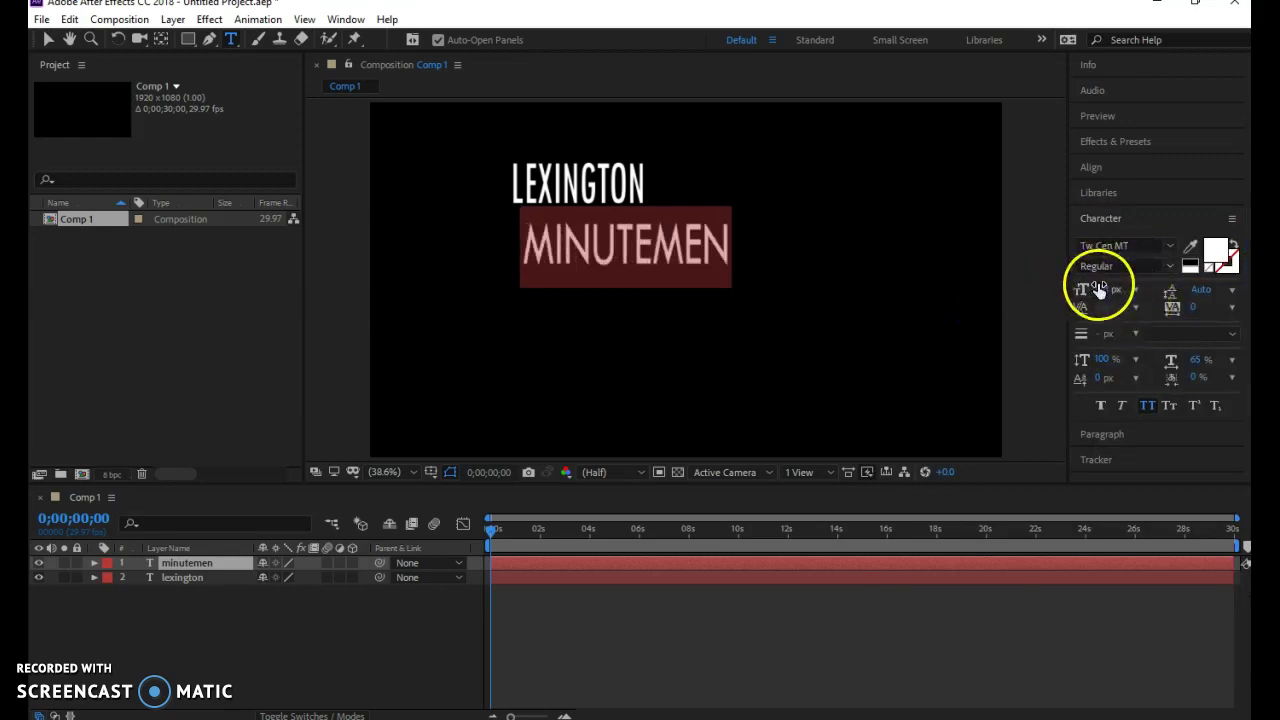
pyautogui.moveTo(1097, 287); pyautogui.dragTo(1055, 345)
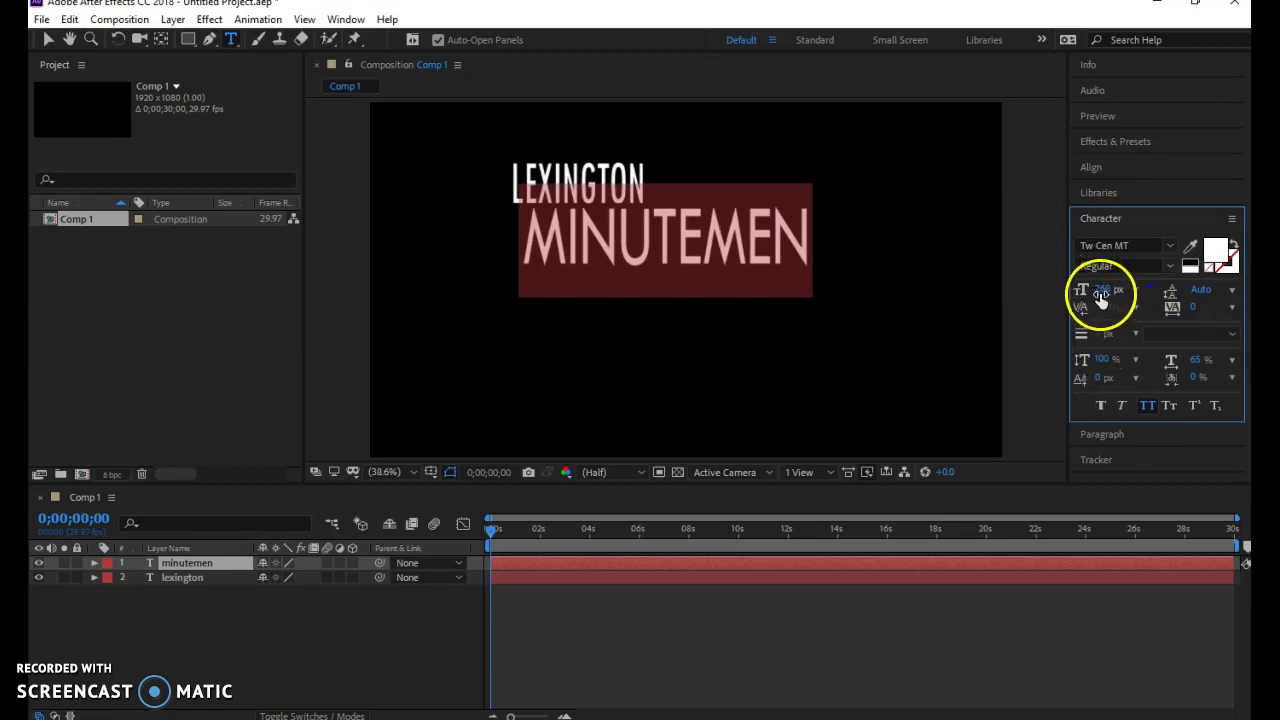
pyautogui.click(1171, 270)
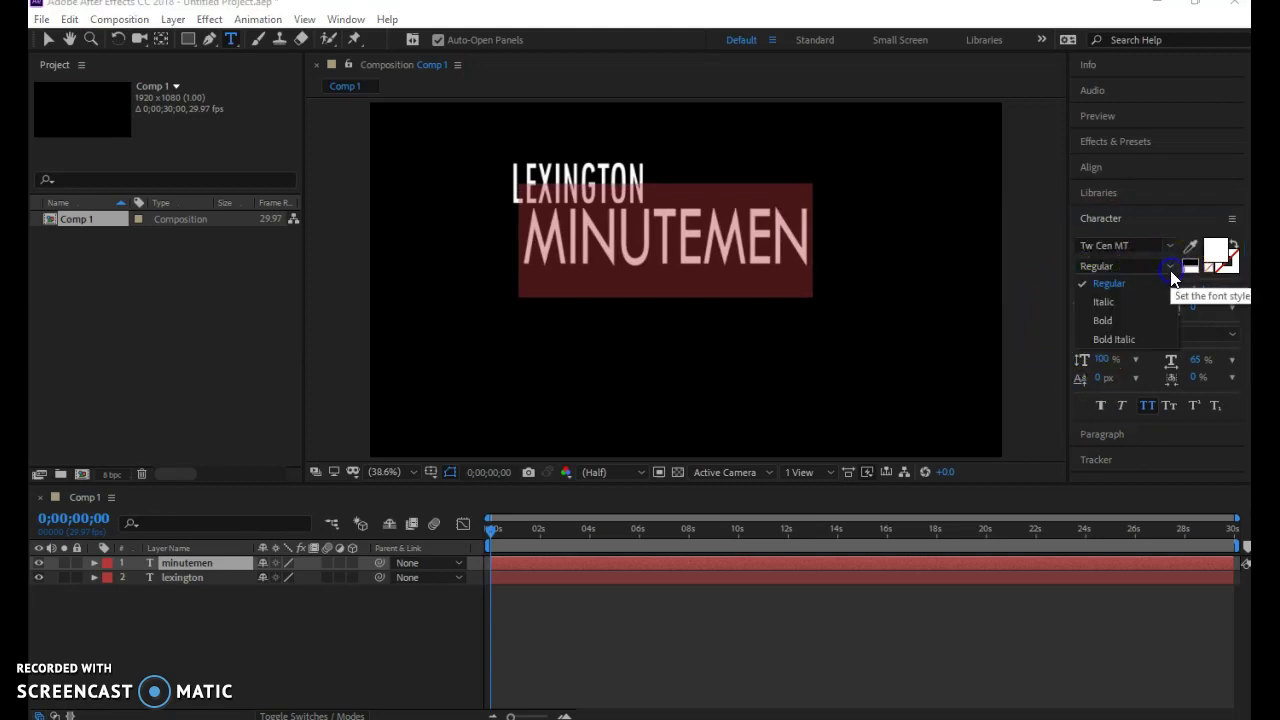
pyautogui.click(1130, 321)
# Step: Move MINUTEMEN down-left and place LEXINGTON just above it, then deselect
pyautogui.click(47, 40)
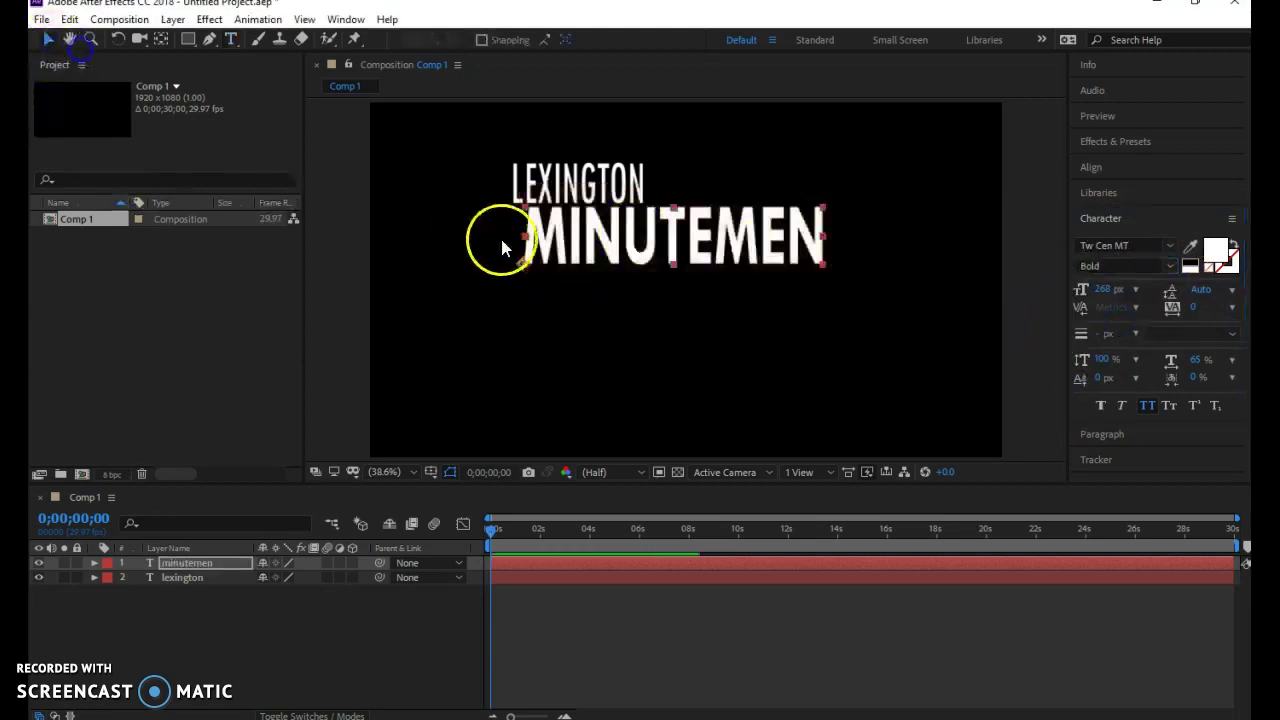
pyautogui.moveTo(500, 240); pyautogui.dragTo(535, 300)
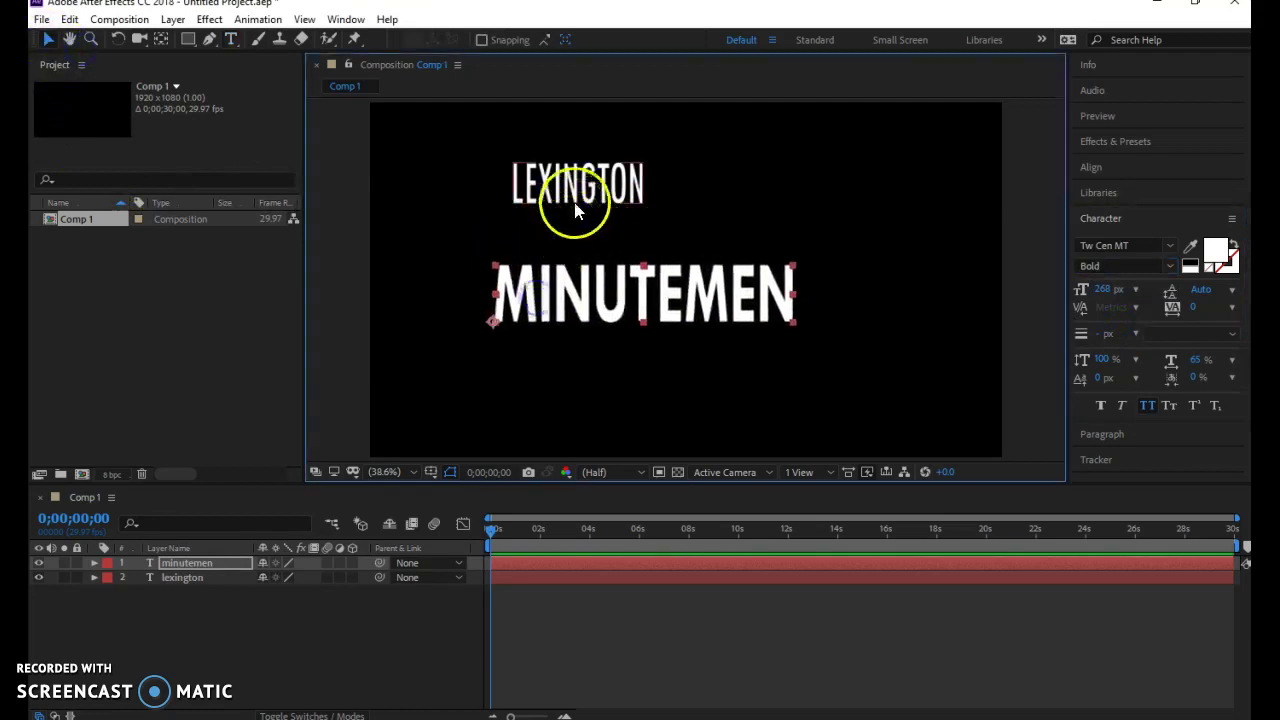
pyautogui.moveTo(574, 202); pyautogui.dragTo(562, 255)
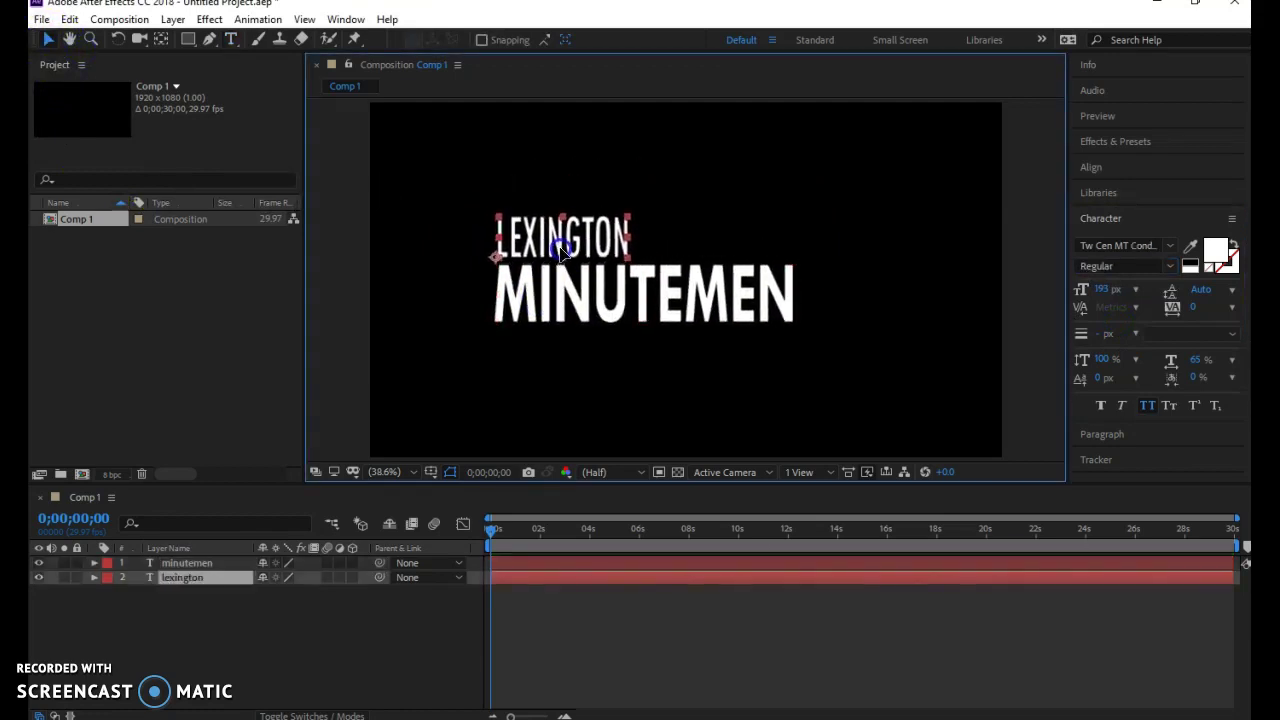
pyautogui.click(717, 222)
pyautogui.click(770, 207)
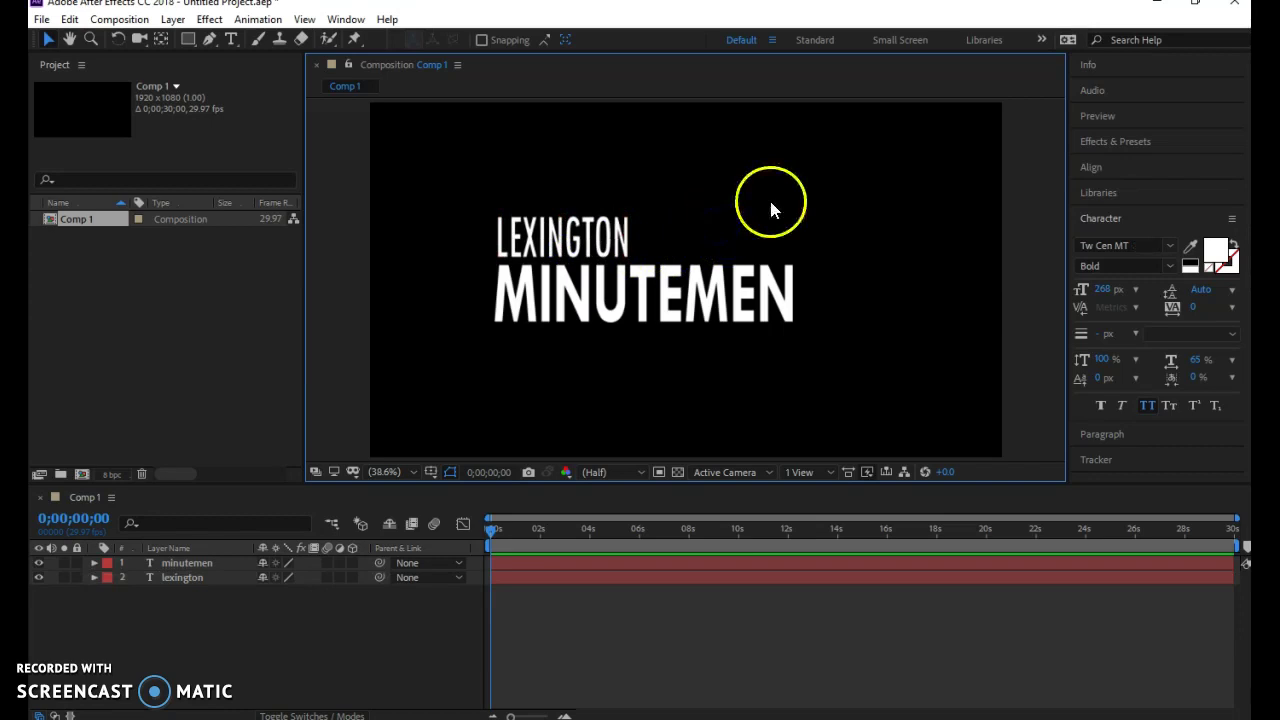
# Step: Add a new shape layer and draw a purple rectangle covering the MINUTEMEN text
pyautogui.rightClick(163, 611)
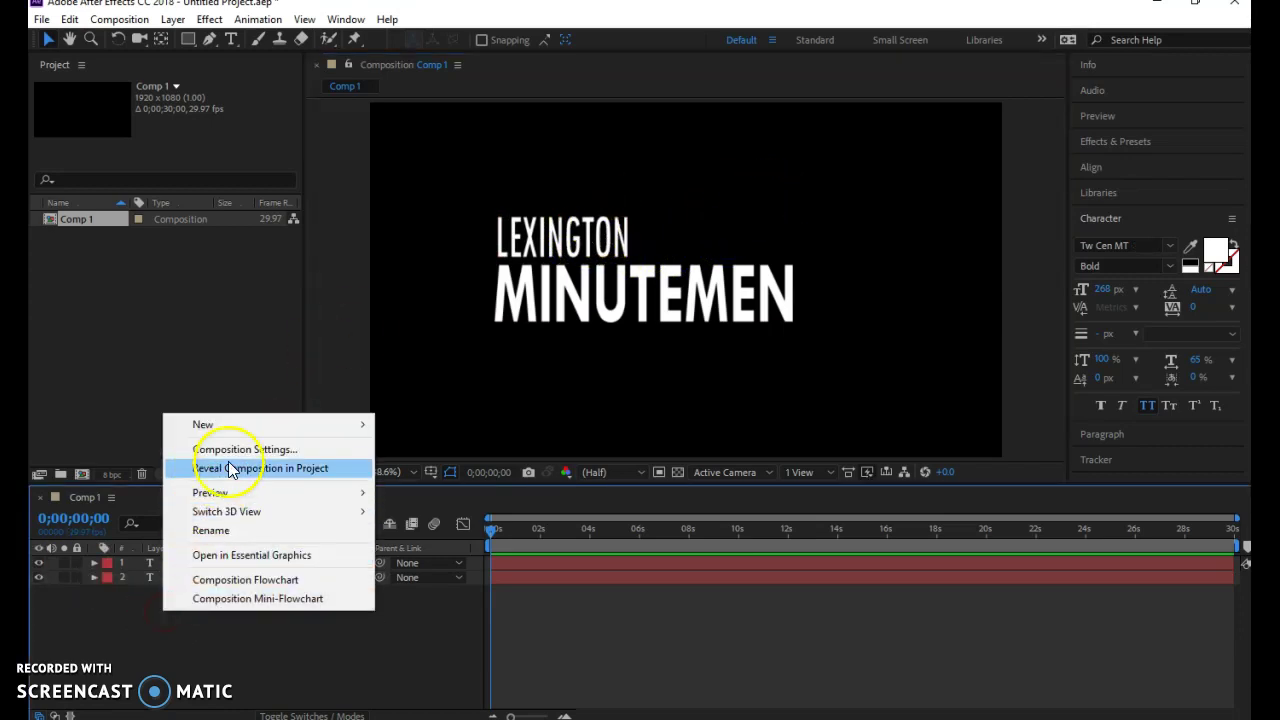
pyautogui.click(241, 424)
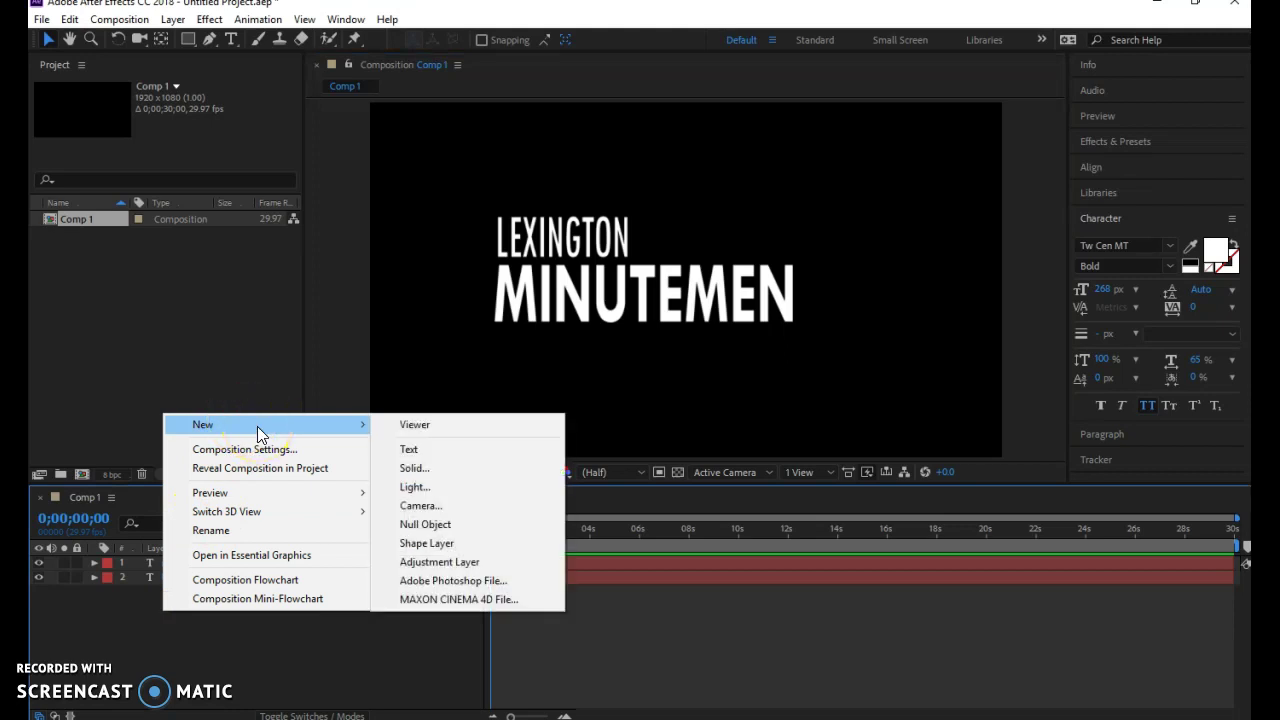
pyautogui.click(433, 544)
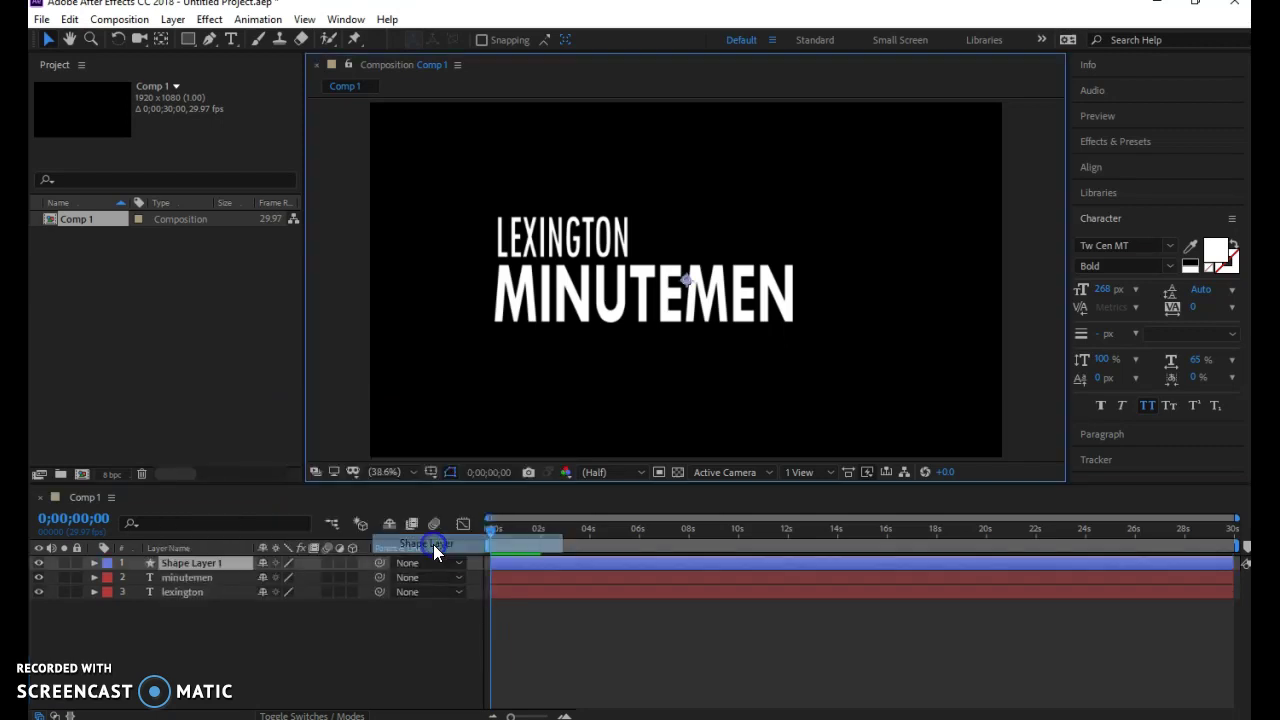
pyautogui.click(187, 40)
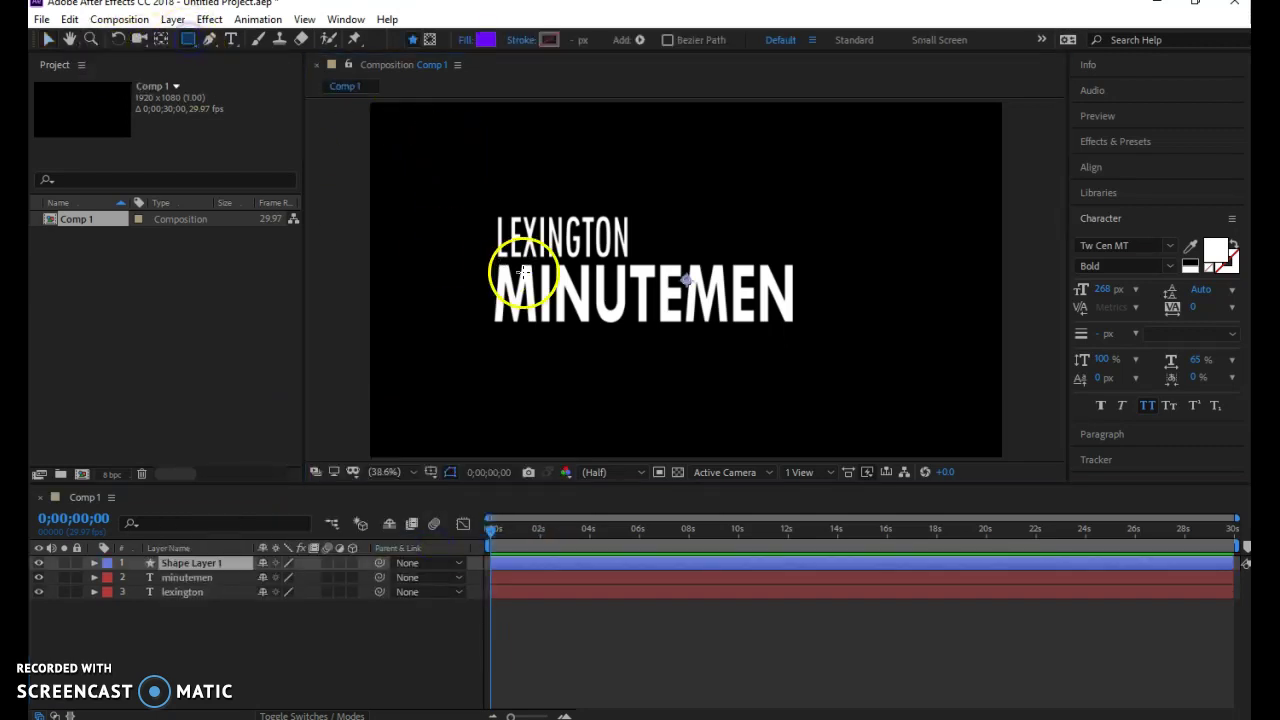
pyautogui.moveTo(482, 264); pyautogui.dragTo(943, 334)
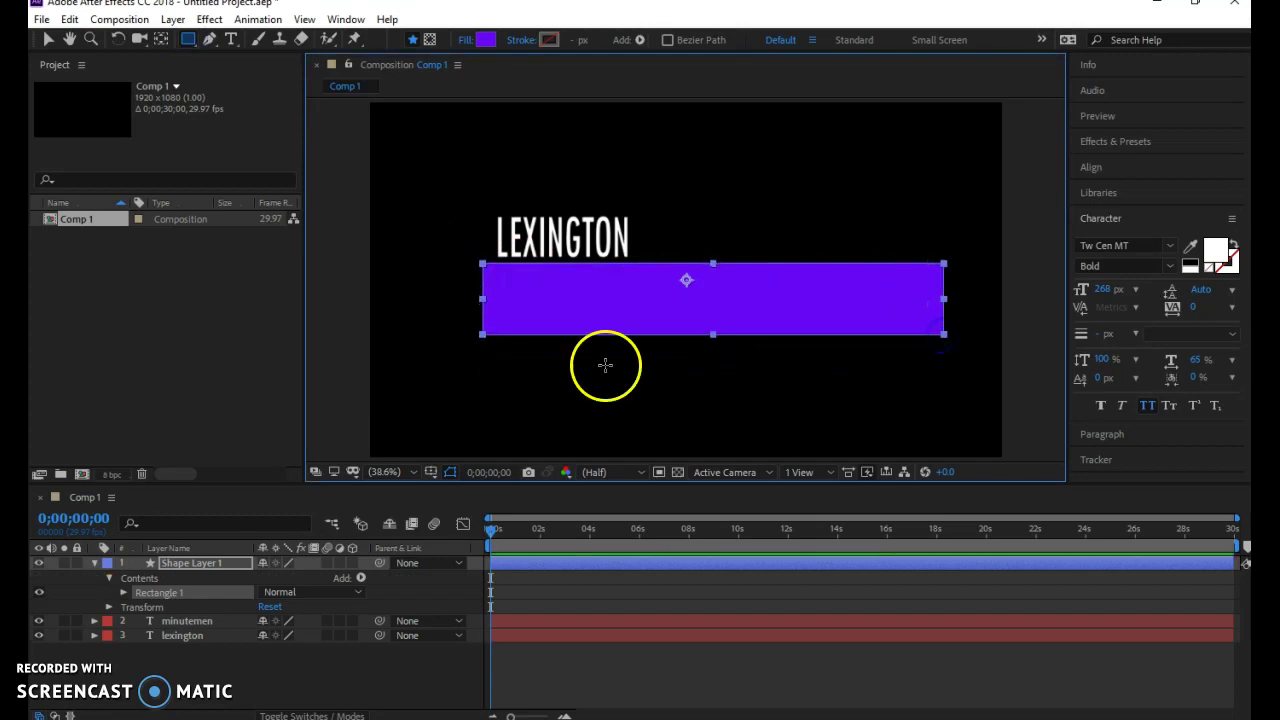
# Step: Reposition the rectangle layer's anchor point with the Pan Behind tool
pyautogui.click(164, 42)
pyautogui.moveTo(686, 280); pyautogui.dragTo(565, 309)
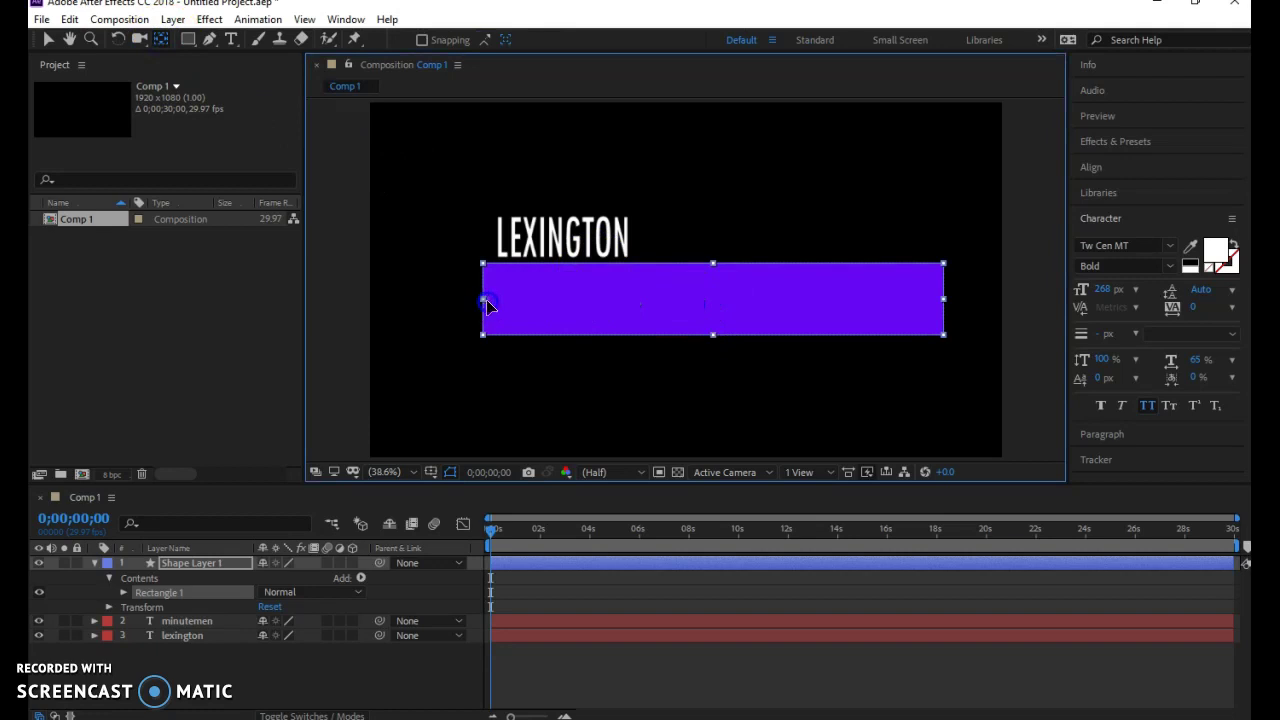
pyautogui.moveTo(484, 299); pyautogui.dragTo(646, 291)
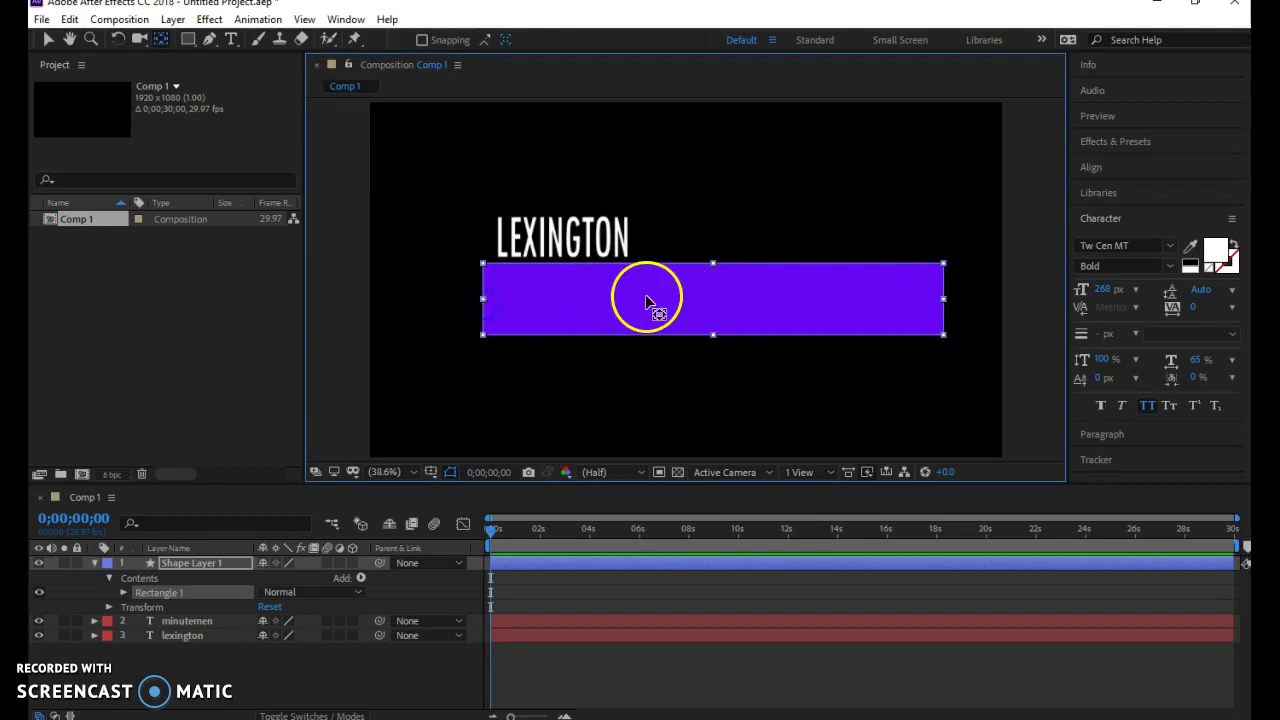
# Step: Make the purple rectangle taller and move it to fully cover MINUTEMEN
pyautogui.click(48, 40)
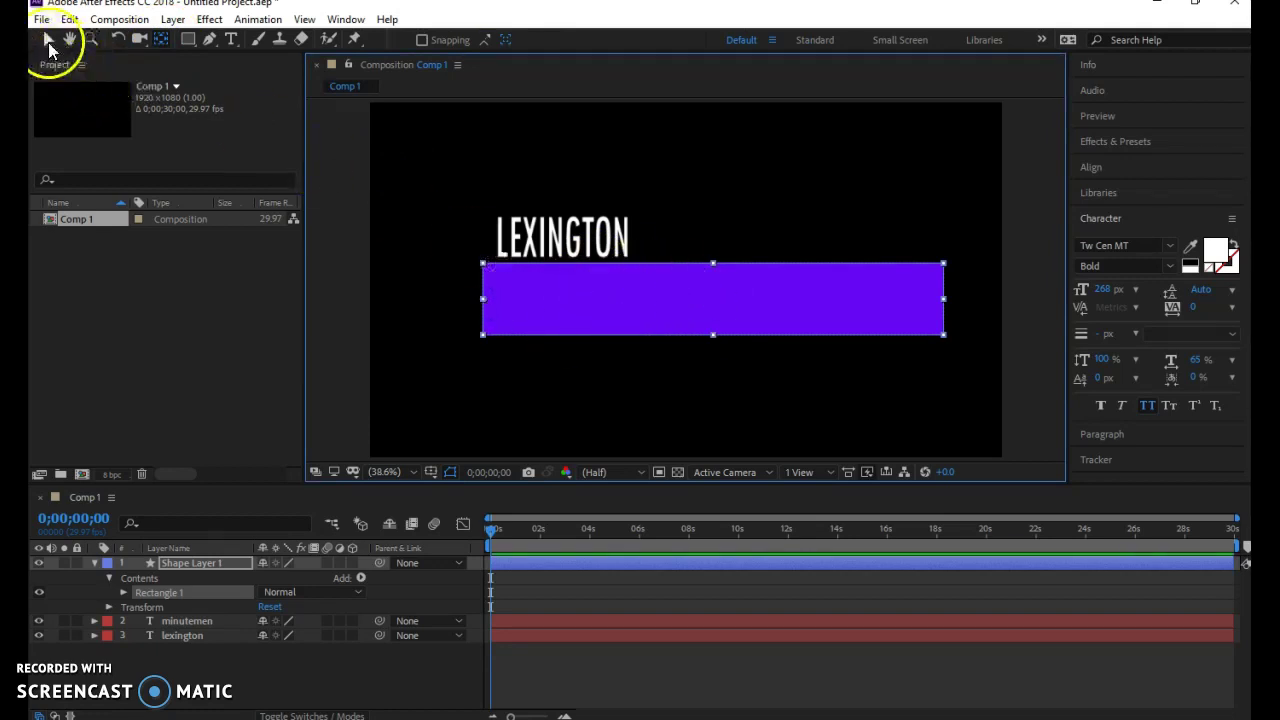
pyautogui.click(595, 276)
pyautogui.moveTo(604, 291); pyautogui.dragTo(585, 290)
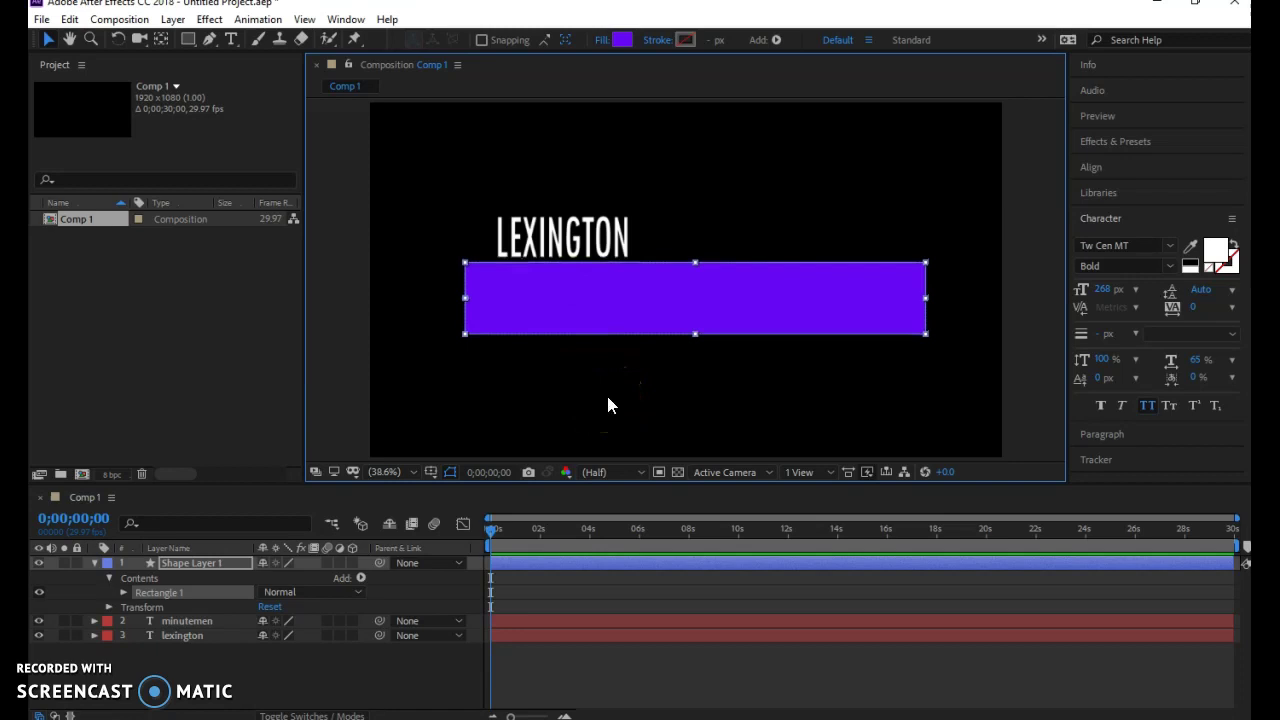
pyautogui.moveTo(551, 274); pyautogui.dragTo(631, 277)
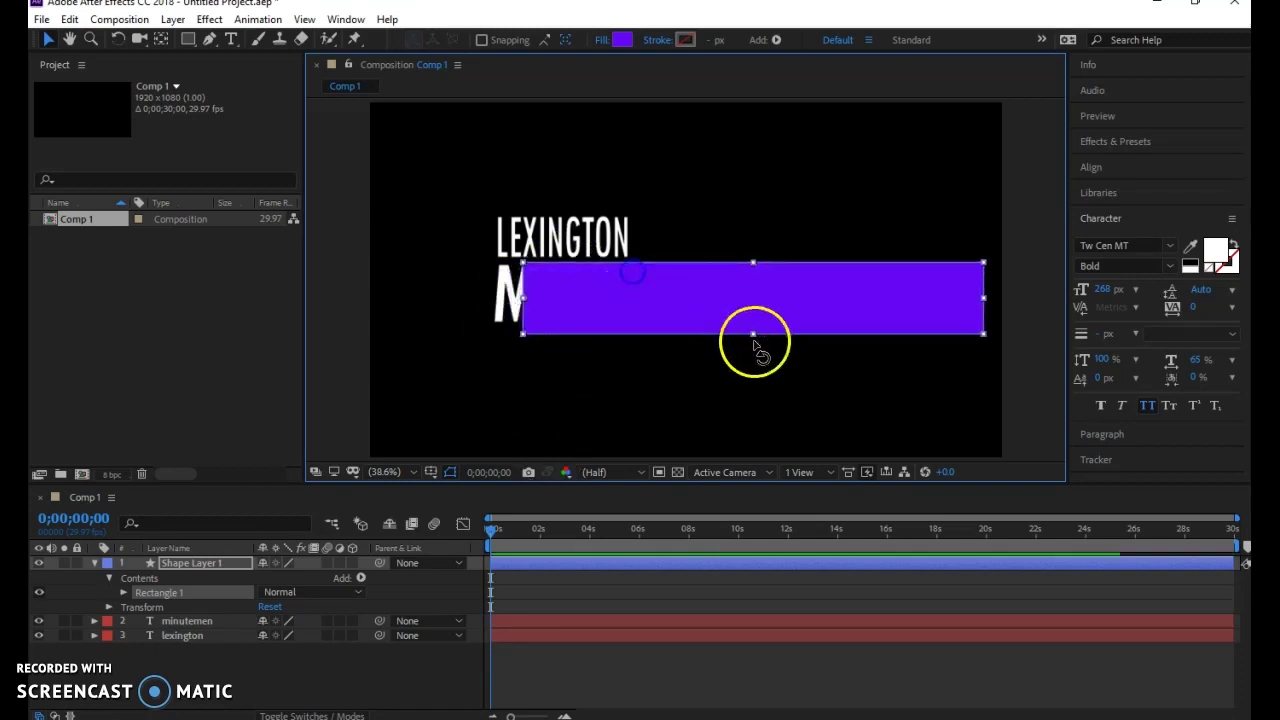
pyautogui.moveTo(757, 343); pyautogui.dragTo(756, 352)
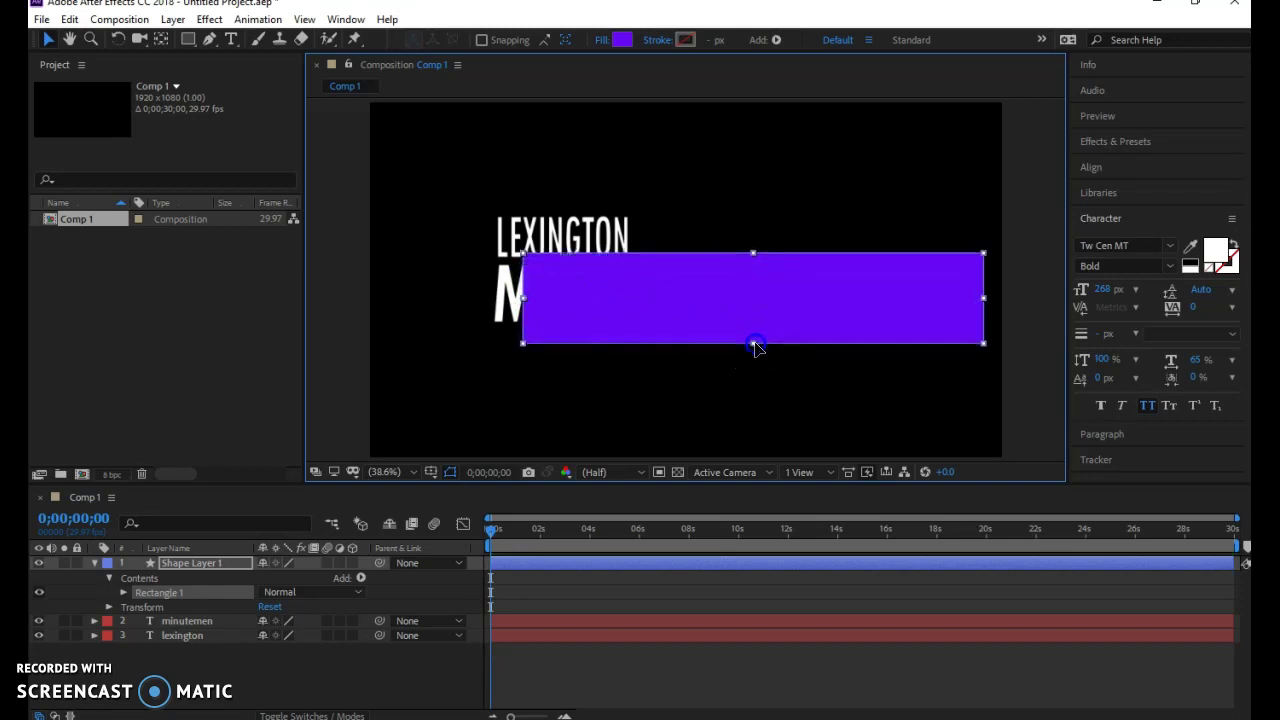
pyautogui.moveTo(732, 306); pyautogui.dragTo(667, 318)
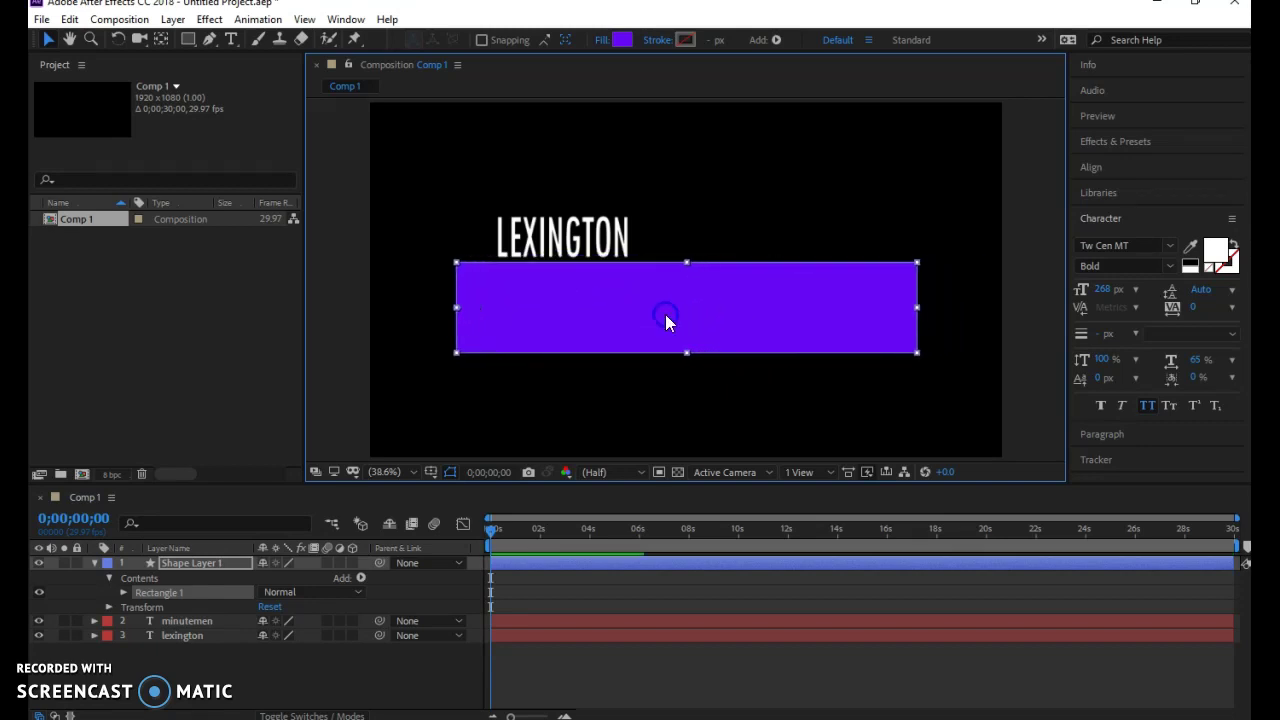
# Step: Keyframe the rectangle's Position at 0s (960,540) at the right edge and zoom the timeline
pyautogui.click(108, 608)
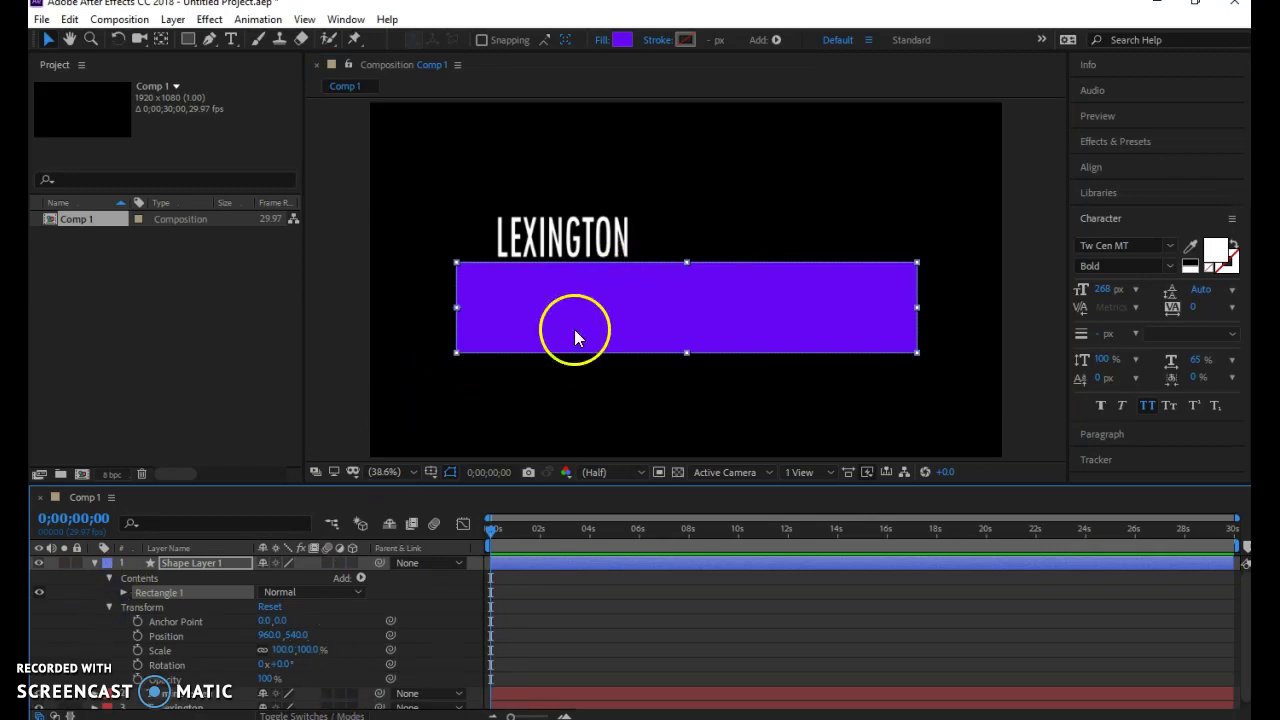
pyautogui.moveTo(574, 329); pyautogui.dragTo(1125, 328)
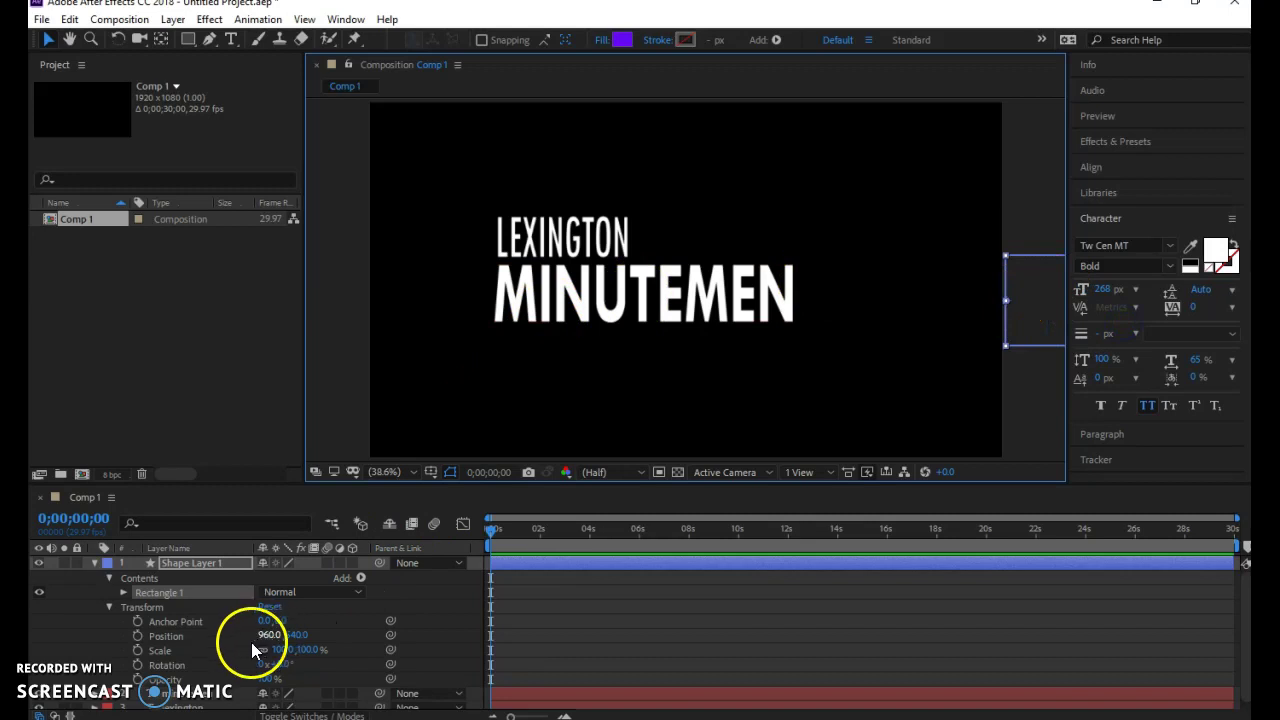
pyautogui.click(139, 635)
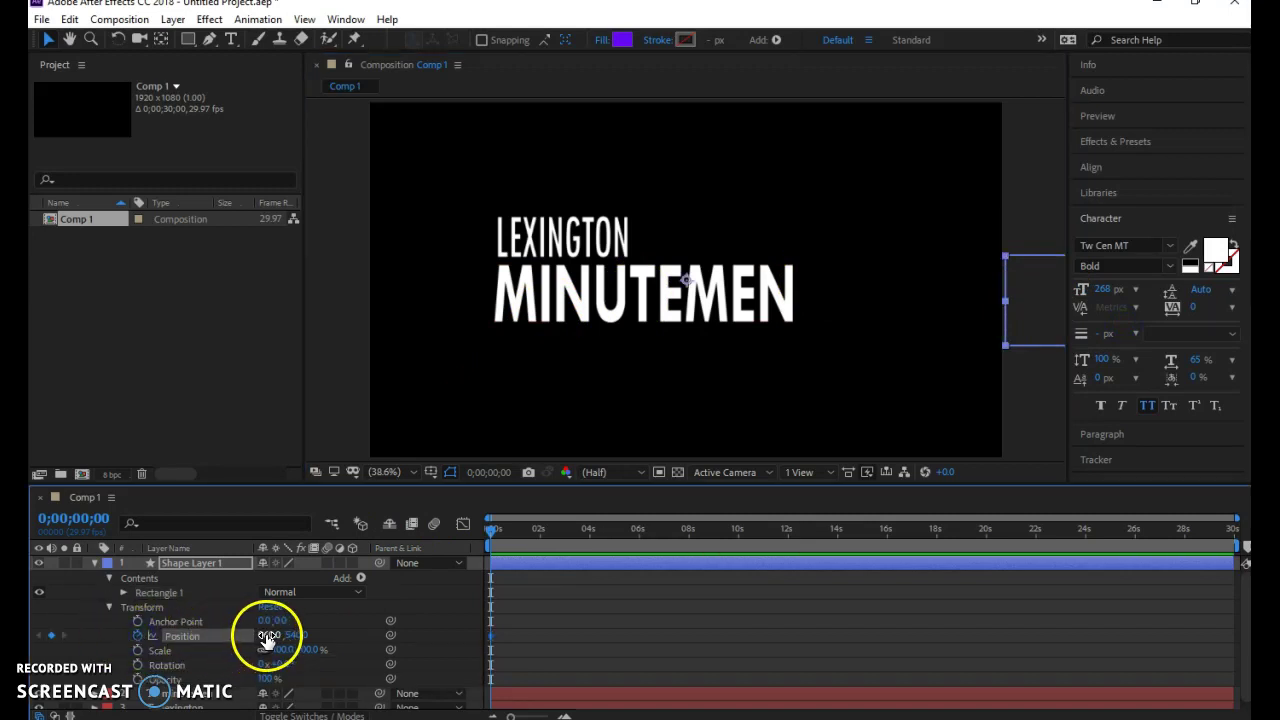
pyautogui.moveTo(265, 638); pyautogui.dragTo(177, 636)
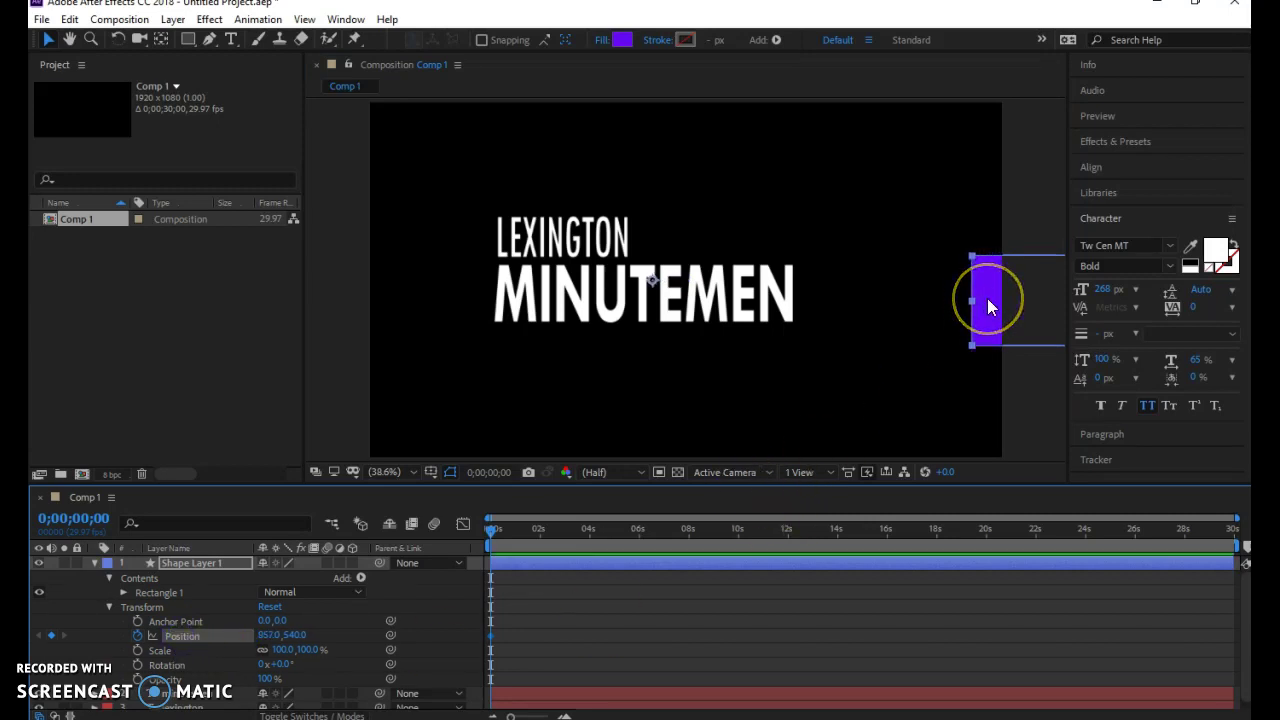
pyautogui.moveTo(987, 298); pyautogui.dragTo(452, 318)
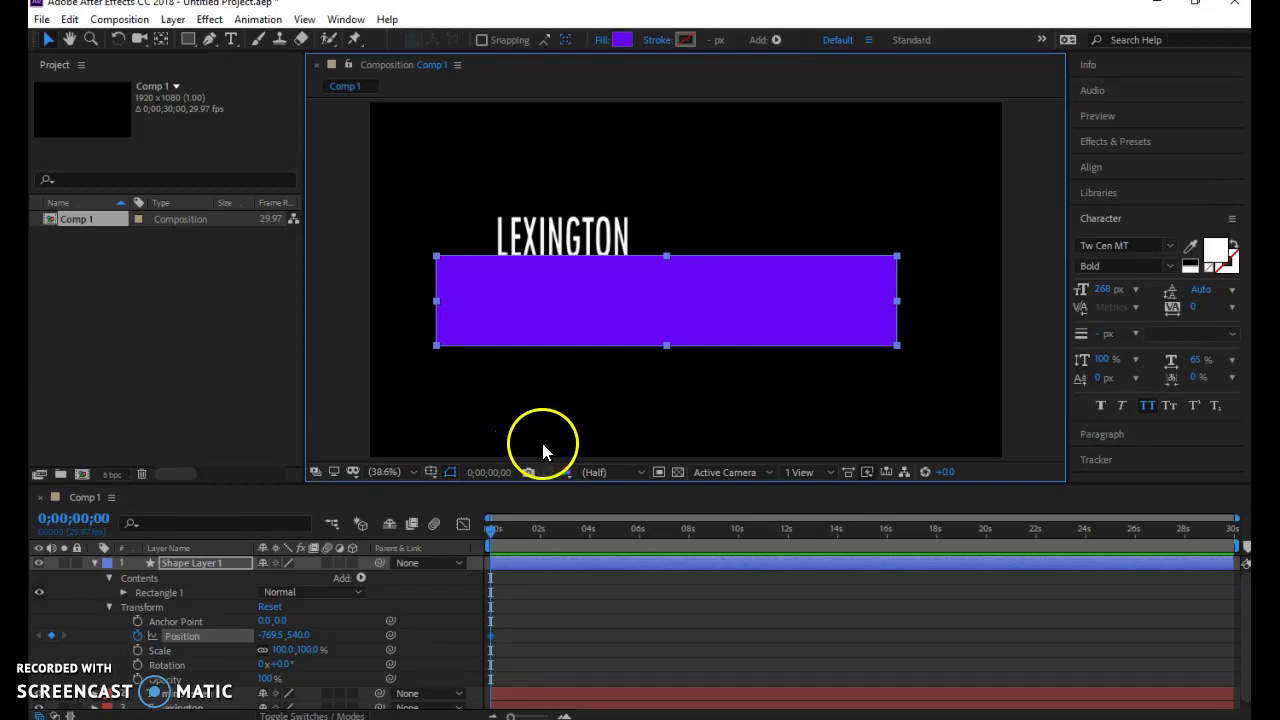
pyautogui.hotkey('ctrl', 'z')
pyautogui.hotkey('ctrl', 'z')
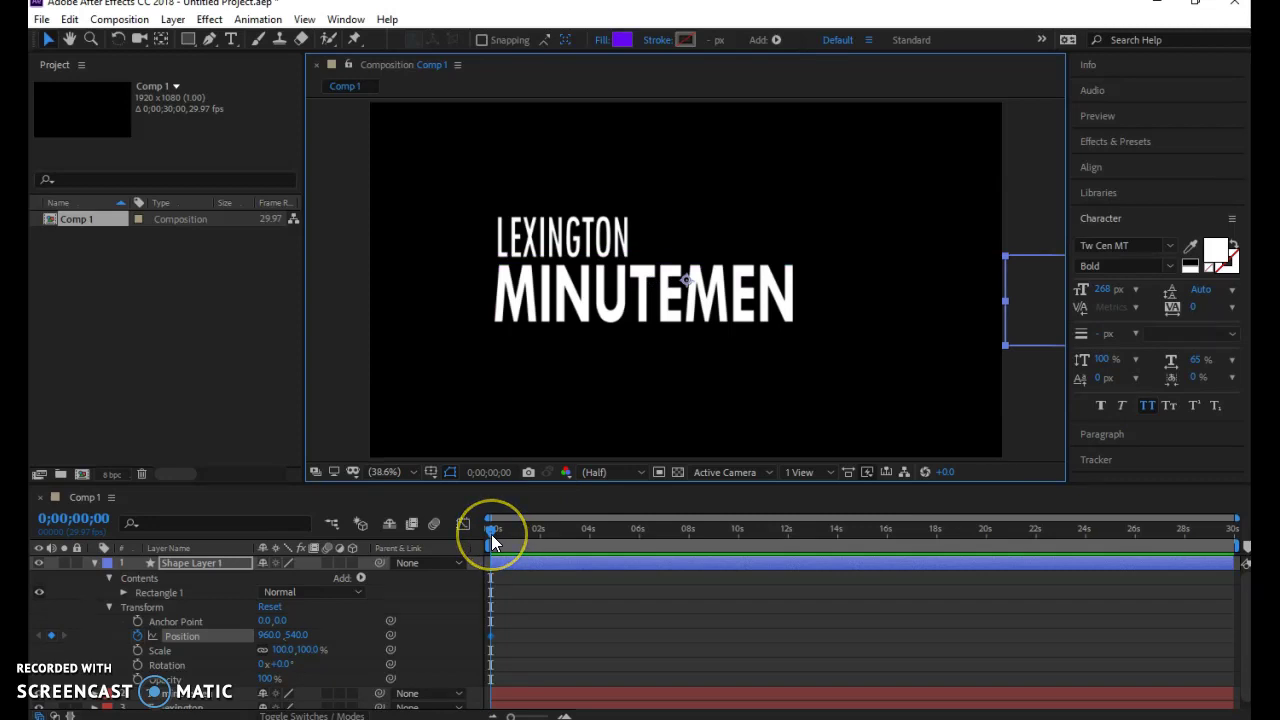
pyautogui.press('=')
pyautogui.moveTo(489, 531); pyautogui.dragTo(541, 540)
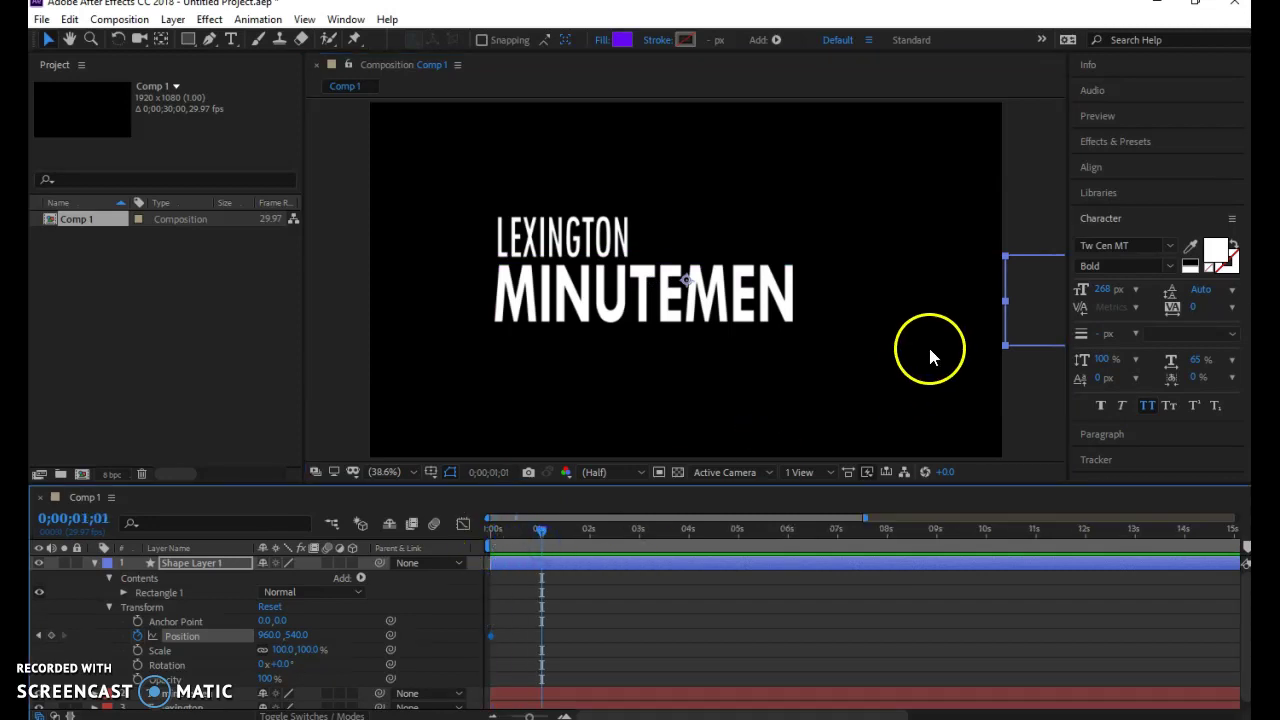
# Step: At 0s, move the rectangle's anchor point onto the bar, giving anchor 966,64.7
pyautogui.click(152, 41)
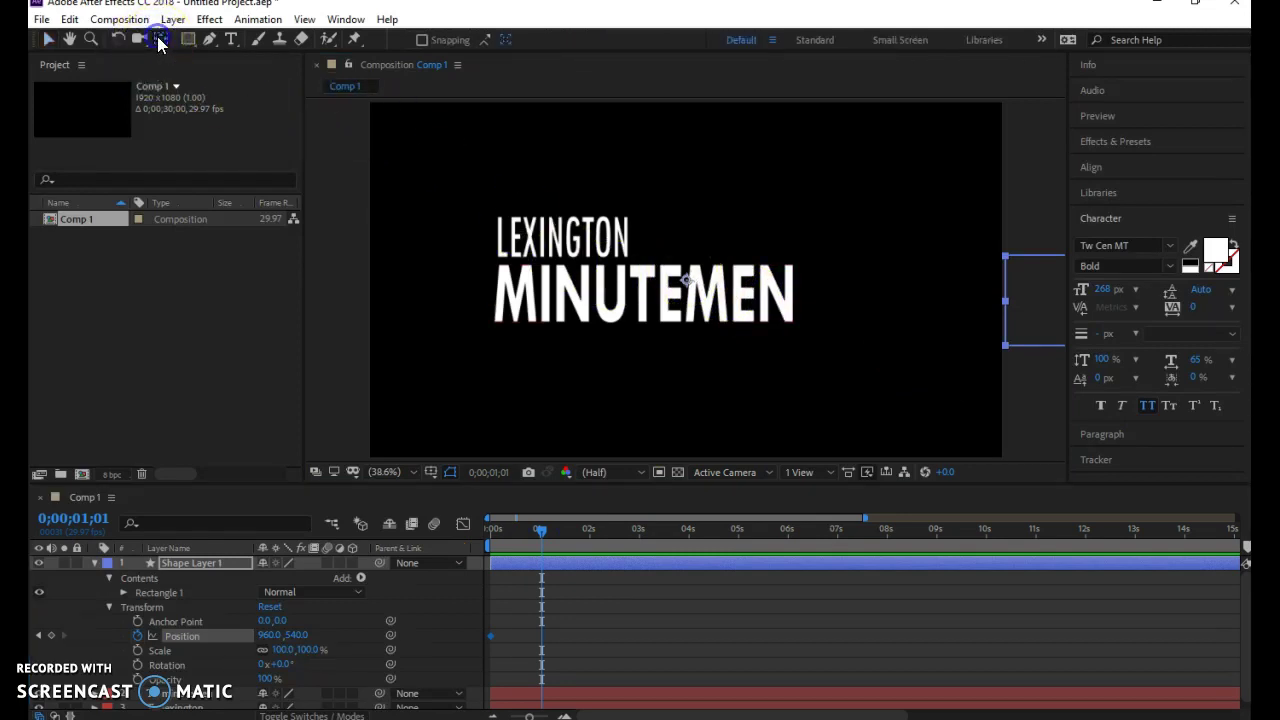
pyautogui.click(686, 290)
pyautogui.moveTo(686, 290)
pyautogui.mouseDown()
pyautogui.moveTo(871, 332)
pyautogui.moveTo(928, 308)
pyautogui.moveTo(931, 335)
pyautogui.moveTo(1028, 323)
pyautogui.moveTo(677, 286)
pyautogui.moveTo(689, 286)
pyautogui.mouseUp()
pyautogui.hotkey('ctrl', 'z')
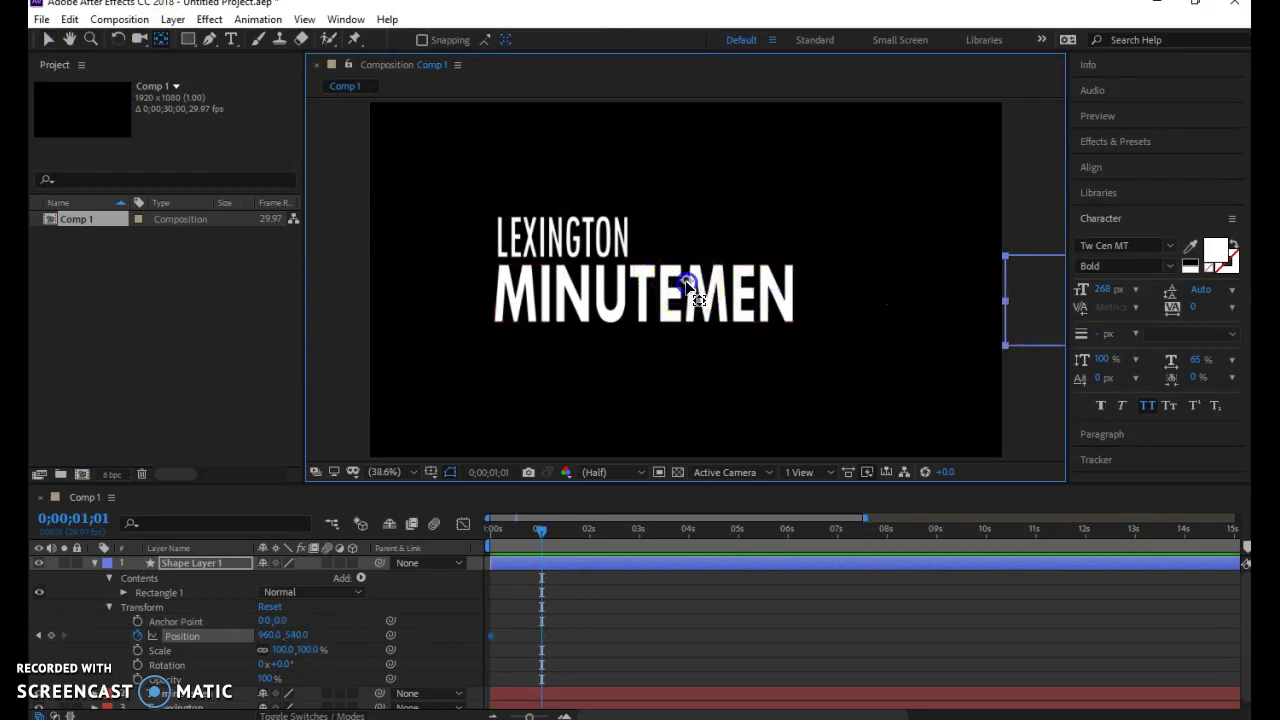
pyautogui.moveTo(543, 531); pyautogui.dragTo(491, 536)
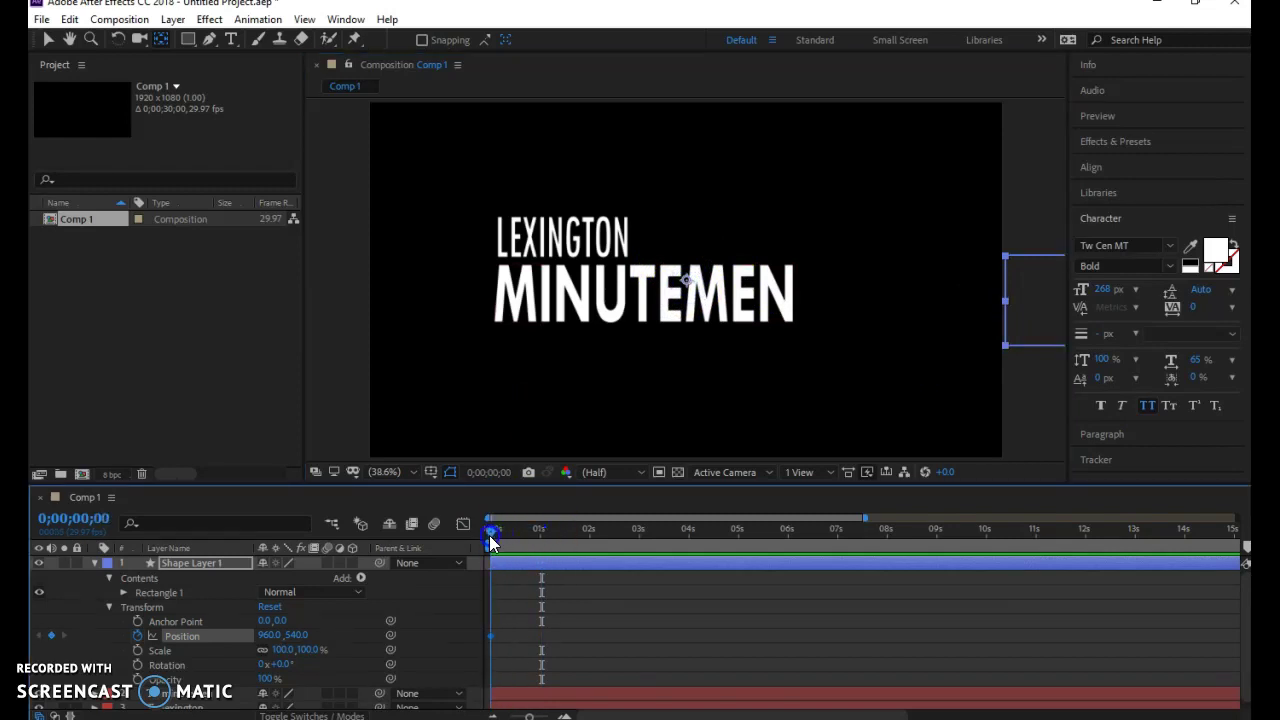
pyautogui.click(675, 320)
pyautogui.moveTo(677, 286); pyautogui.dragTo(1006, 303)
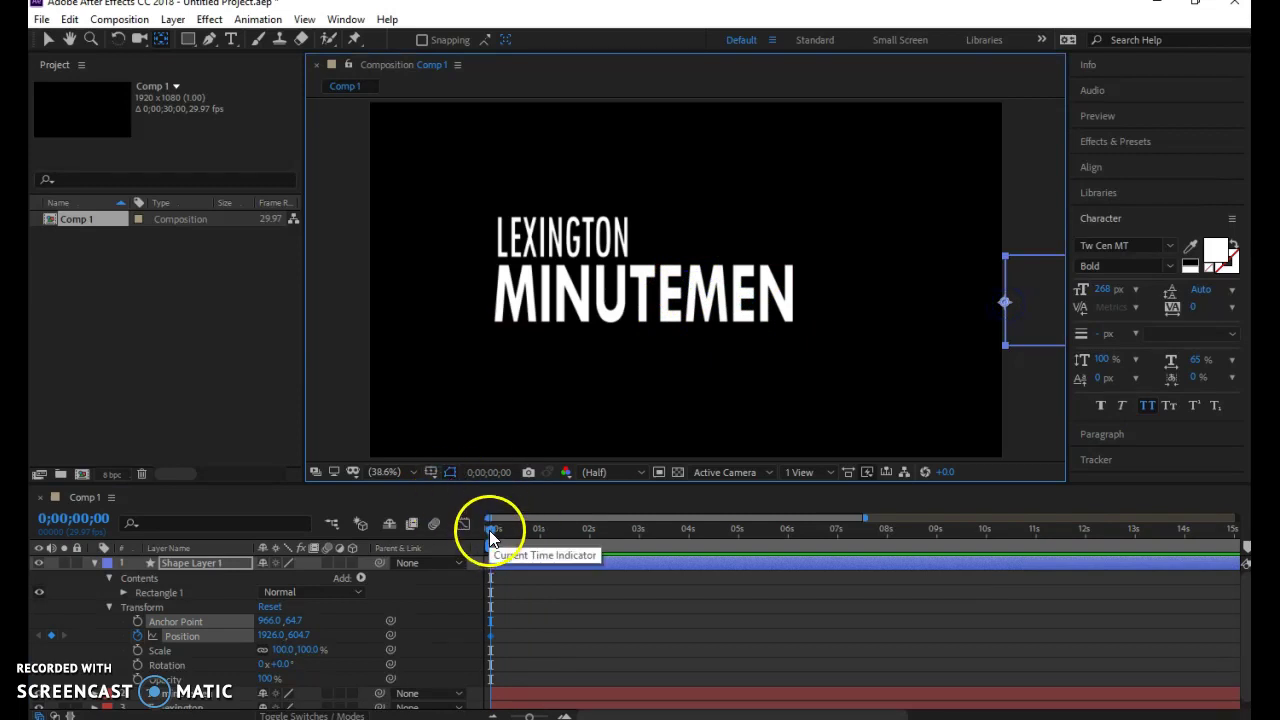
# Step: At 0;00;00;29, slide the rectangle left to Position 203.7,604.7 for a second keyframe
pyautogui.moveTo(489, 530); pyautogui.dragTo(537, 538)
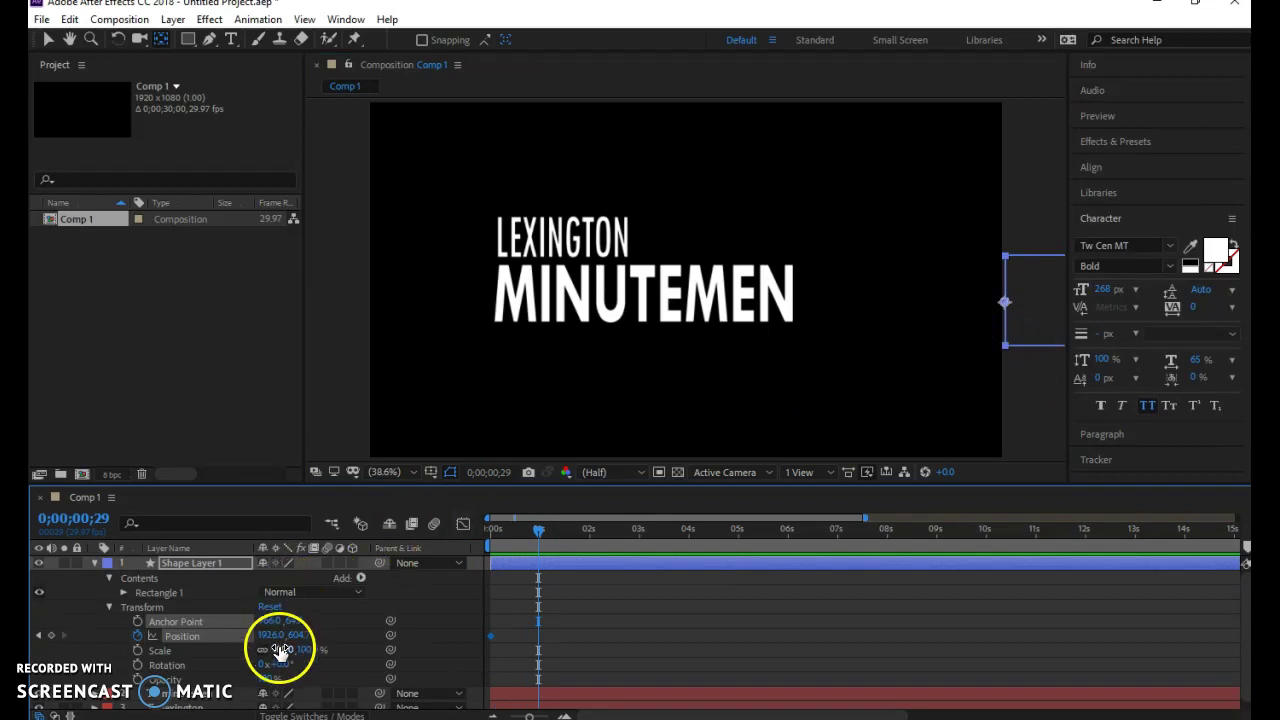
pyautogui.moveTo(273, 637); pyautogui.dragTo(170, 623)
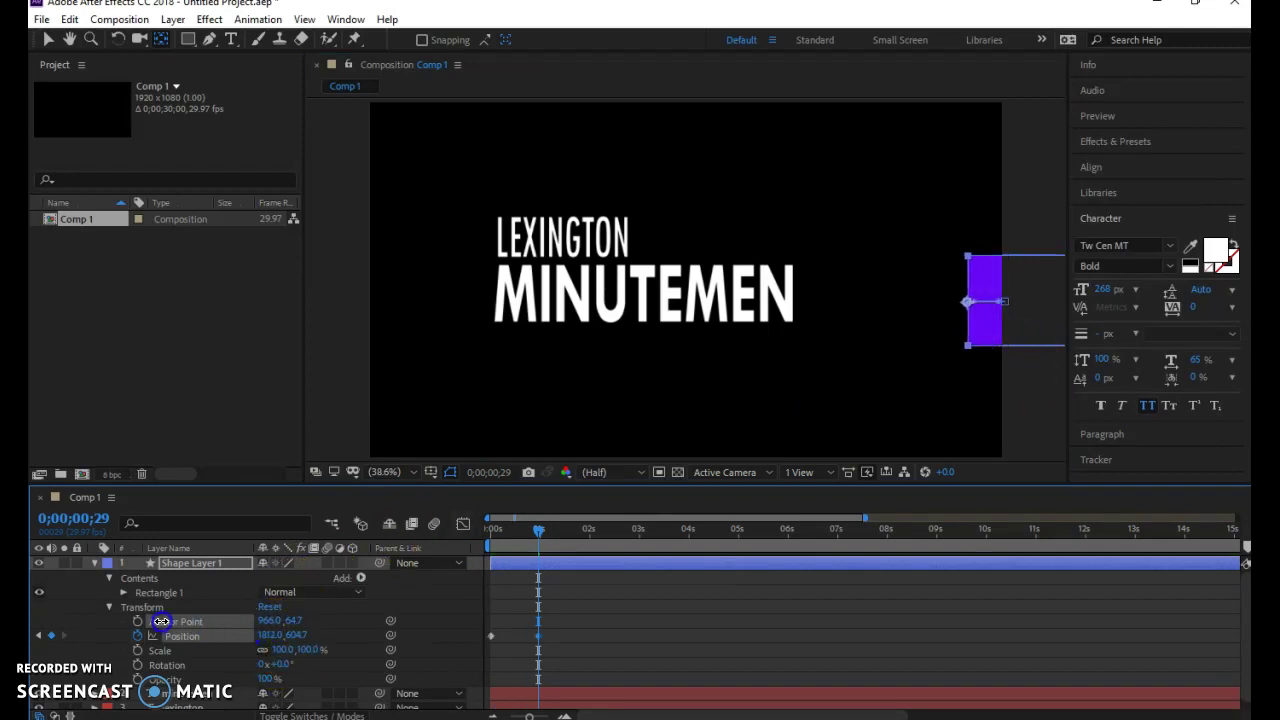
pyautogui.click(985, 278)
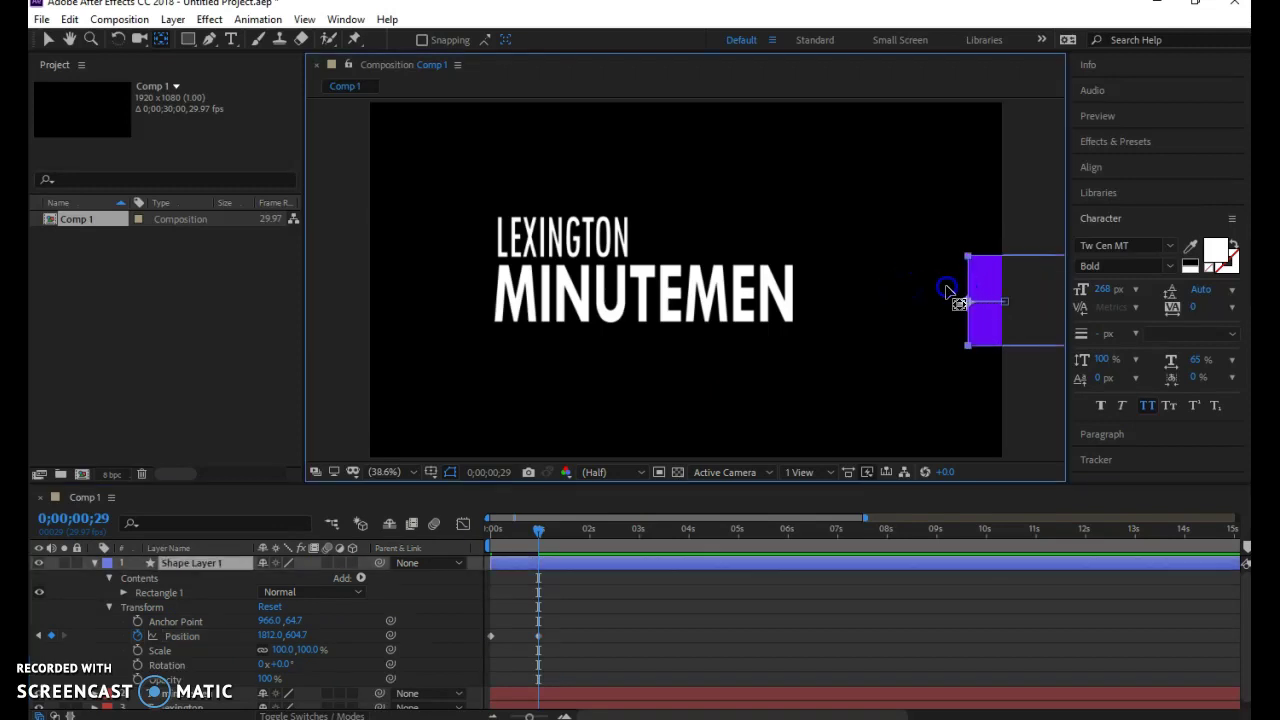
pyautogui.click(985, 286)
pyautogui.click(1037, 296)
pyautogui.click(1062, 300)
pyautogui.click(47, 38)
pyautogui.moveTo(1023, 309); pyautogui.dragTo(495, 286)
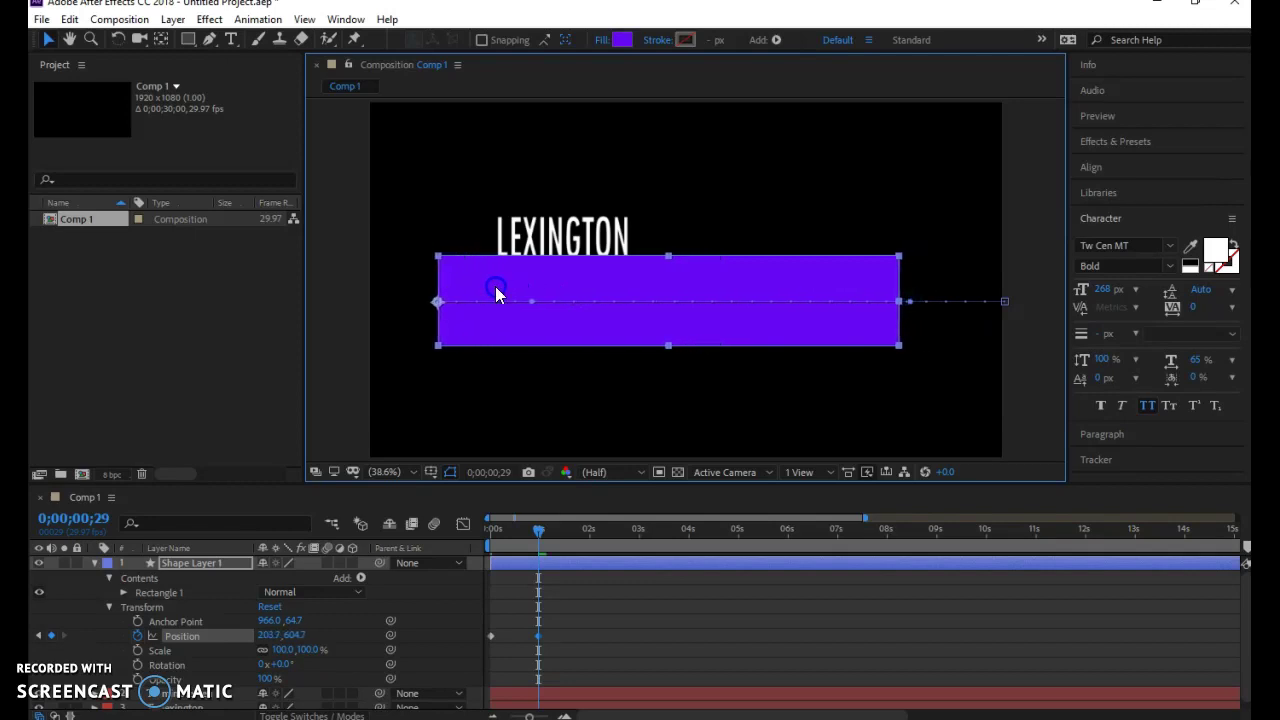
pyautogui.moveTo(534, 534)
pyautogui.mouseDown()
pyautogui.moveTo(500, 536)
pyautogui.moveTo(547, 542)
pyautogui.mouseUp()
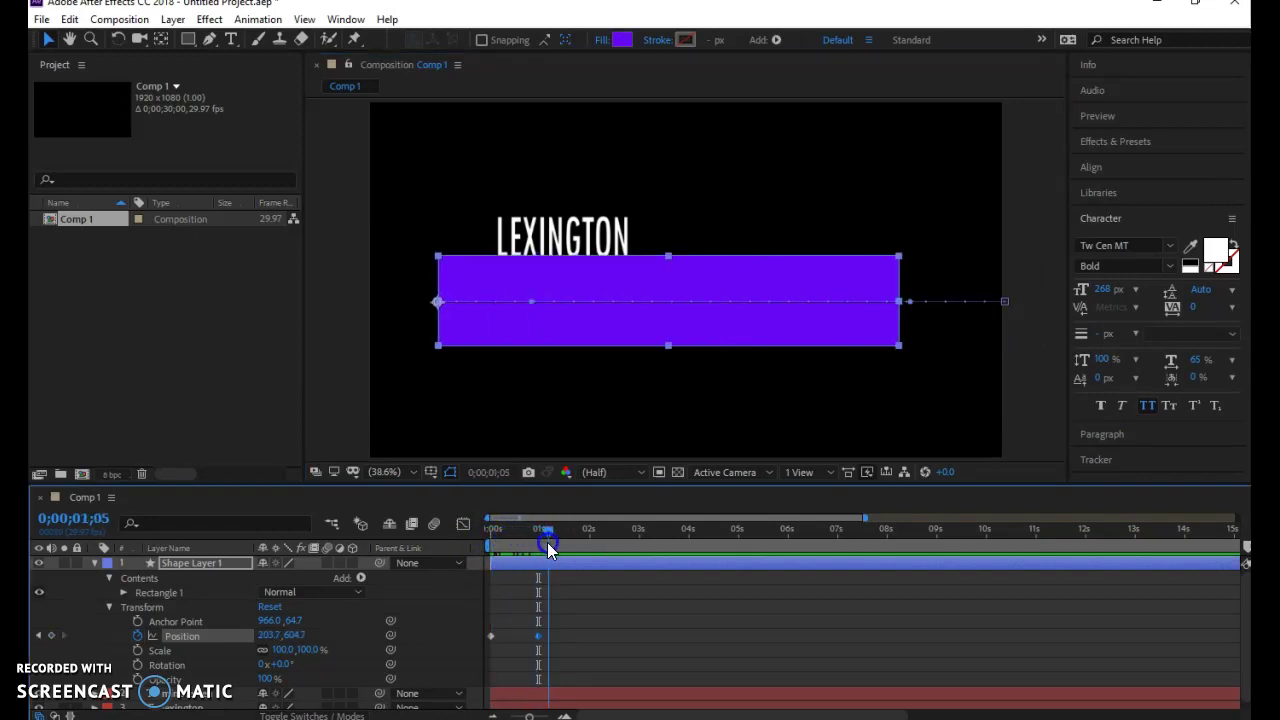
# Step: Apply Keyframe Assistant > Easy Ease to both Position keyframes of the rectangle
pyautogui.click(491, 636)
pyautogui.moveTo(530, 636); pyautogui.dragTo(537, 636)
pyautogui.rightClick(537, 635)
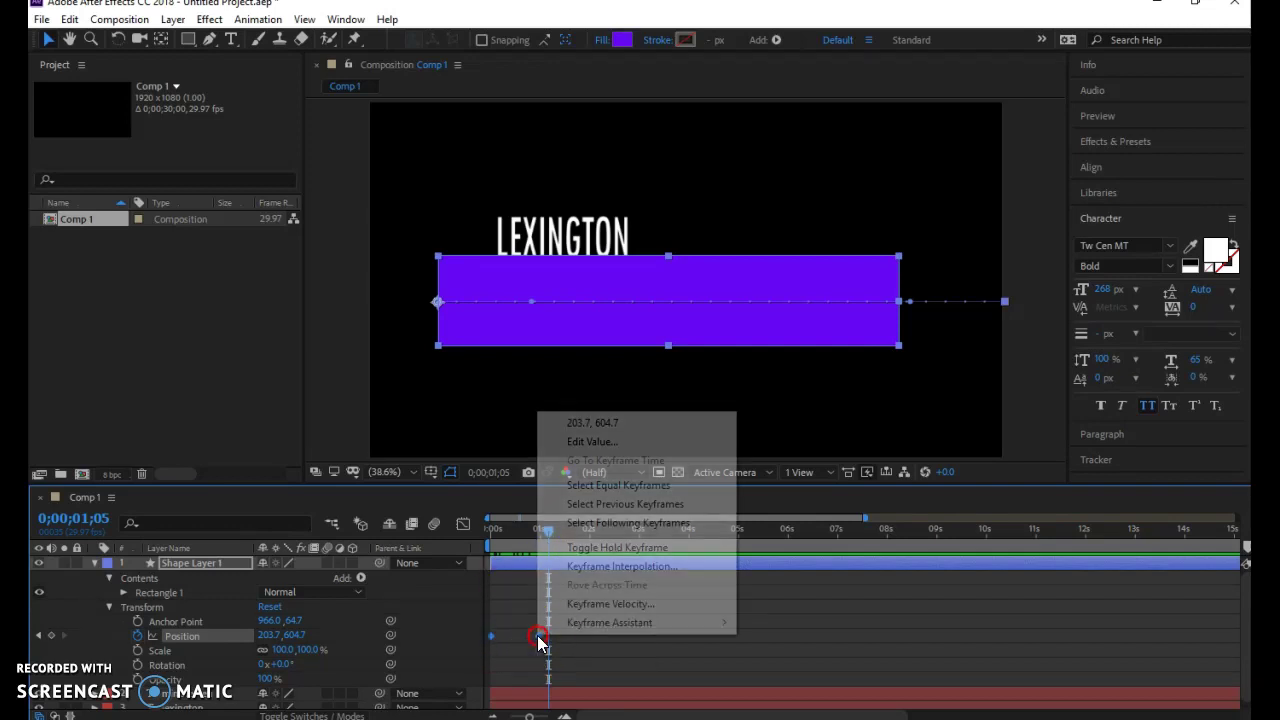
pyautogui.moveTo(599, 629)
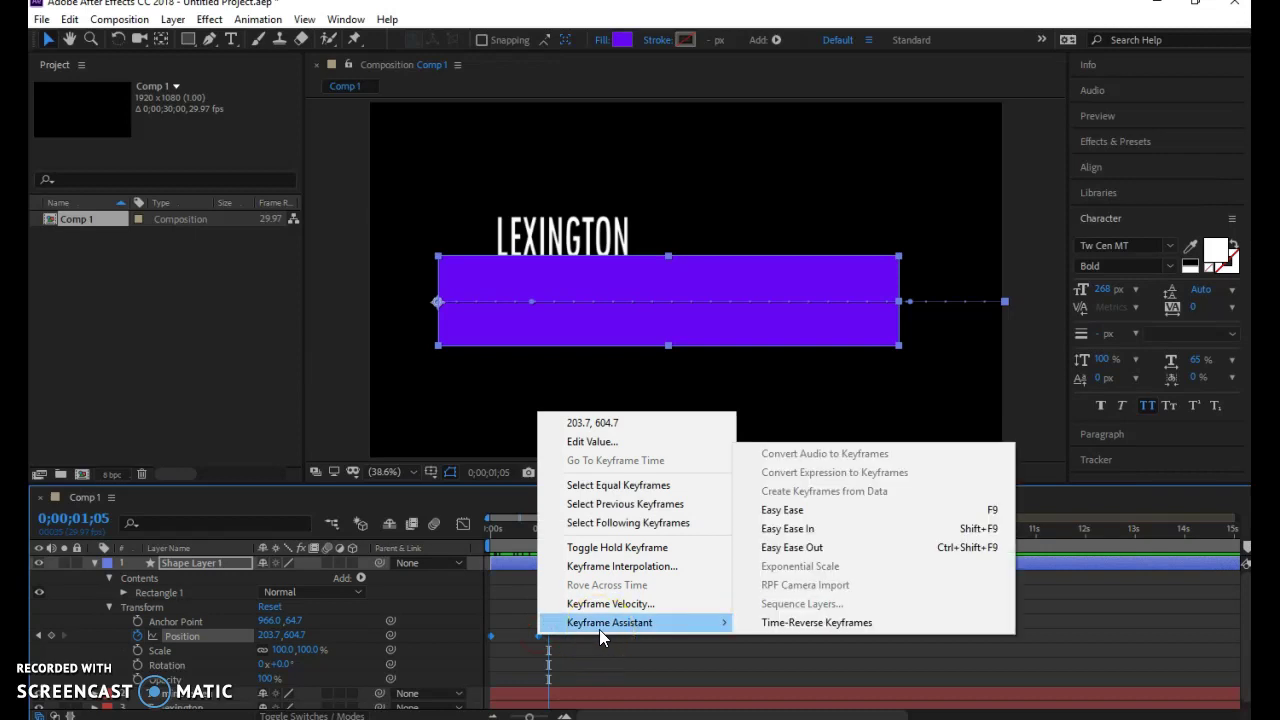
pyautogui.click(821, 512)
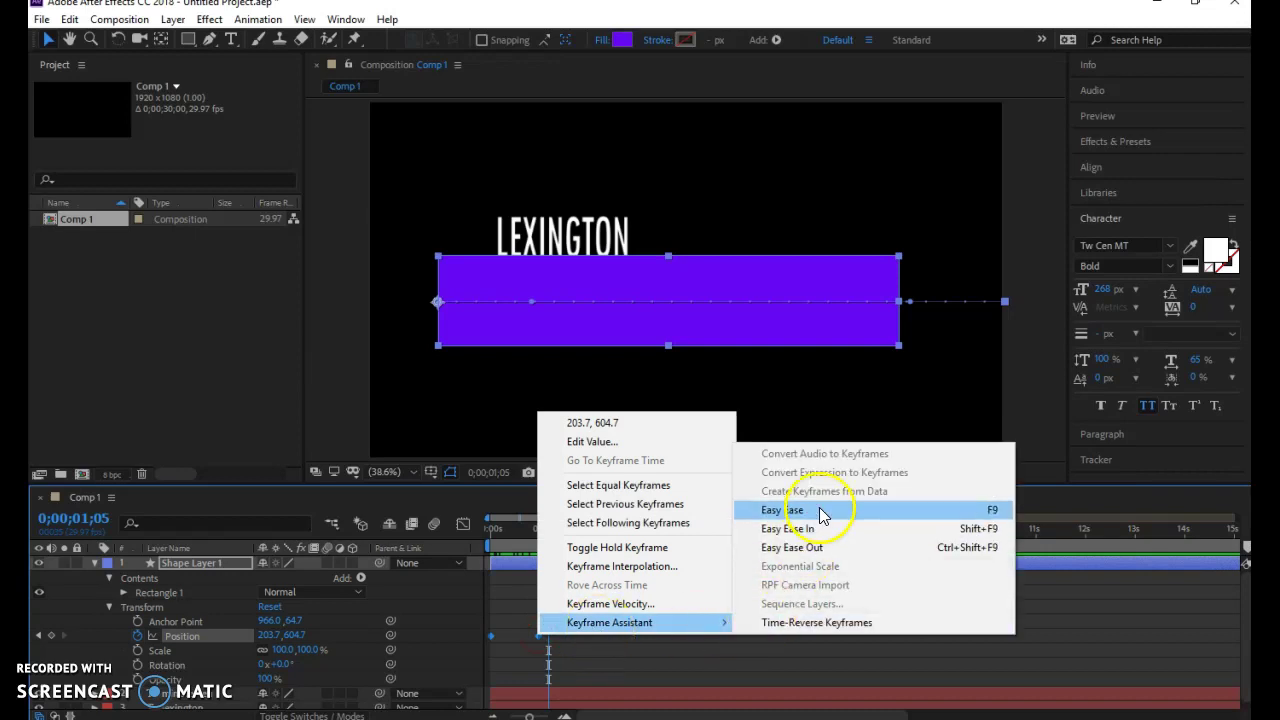
pyautogui.click(896, 510)
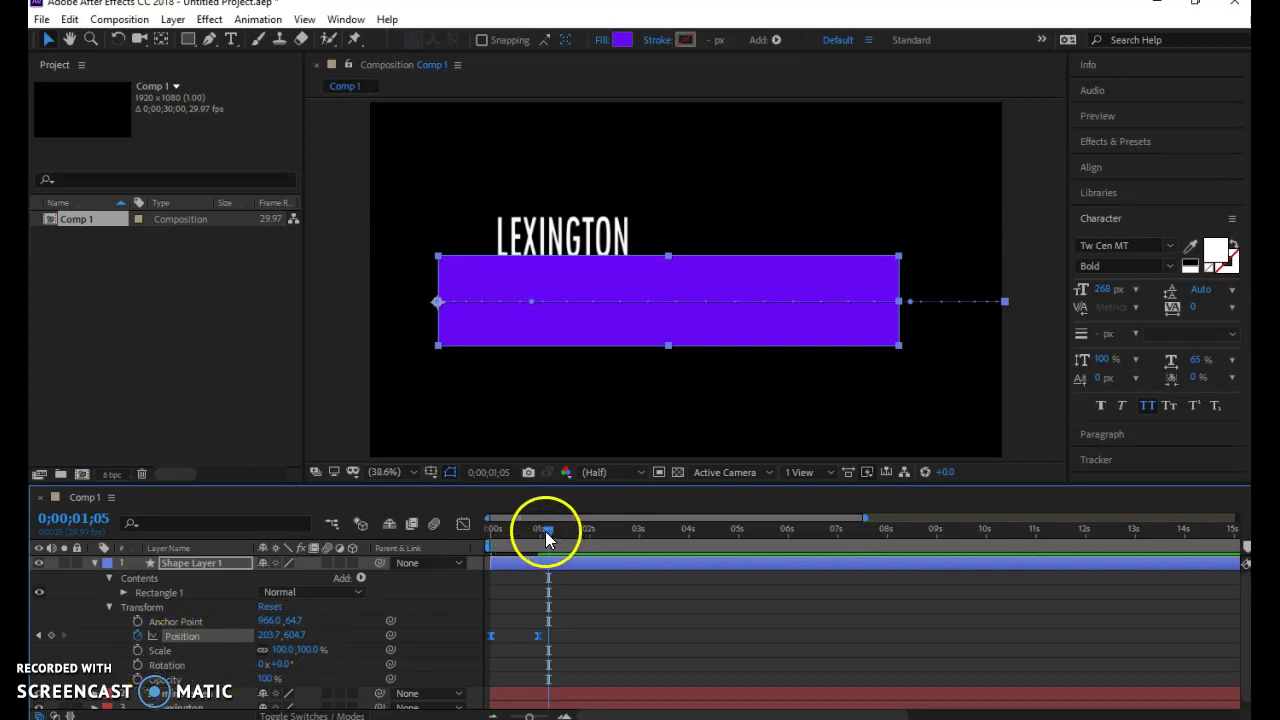
# Step: Set a full-width Scale keyframe on the rectangle at 1 second
pyautogui.moveTo(545, 531); pyautogui.dragTo(538, 541)
pyautogui.moveTo(250, 632); pyautogui.dragTo(316, 672)
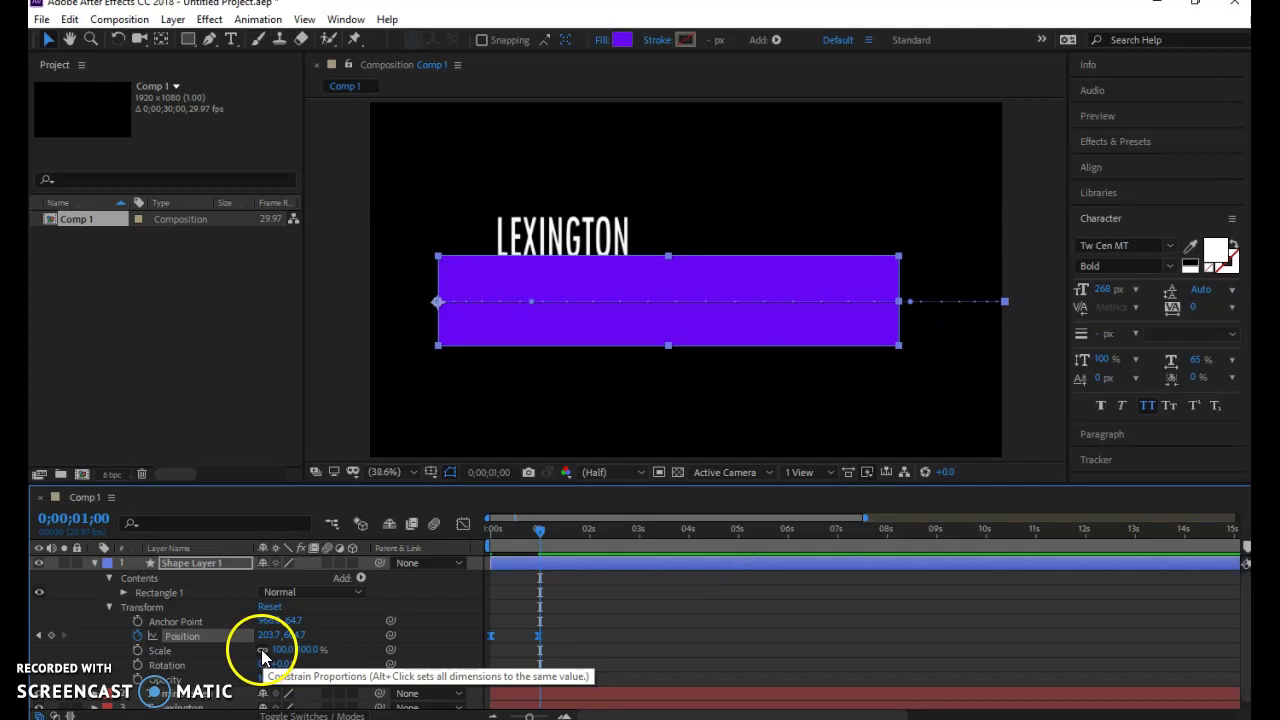
pyautogui.click(184, 663)
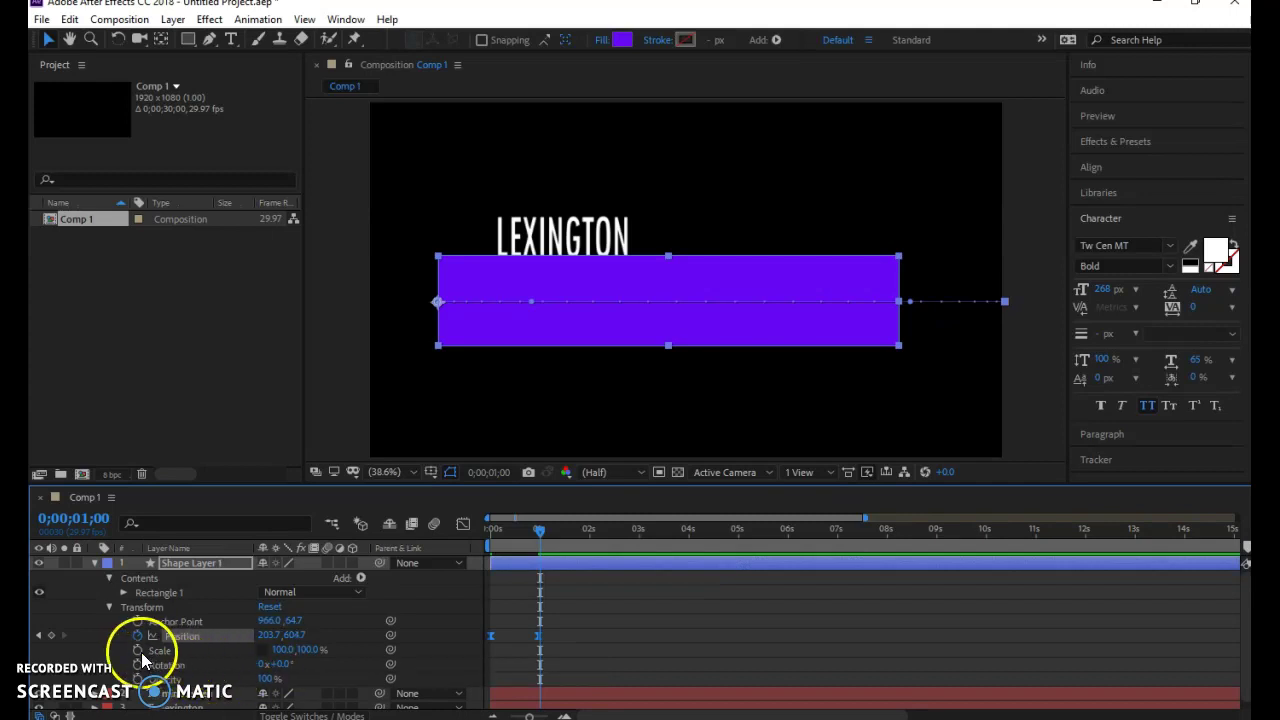
pyautogui.click(137, 650)
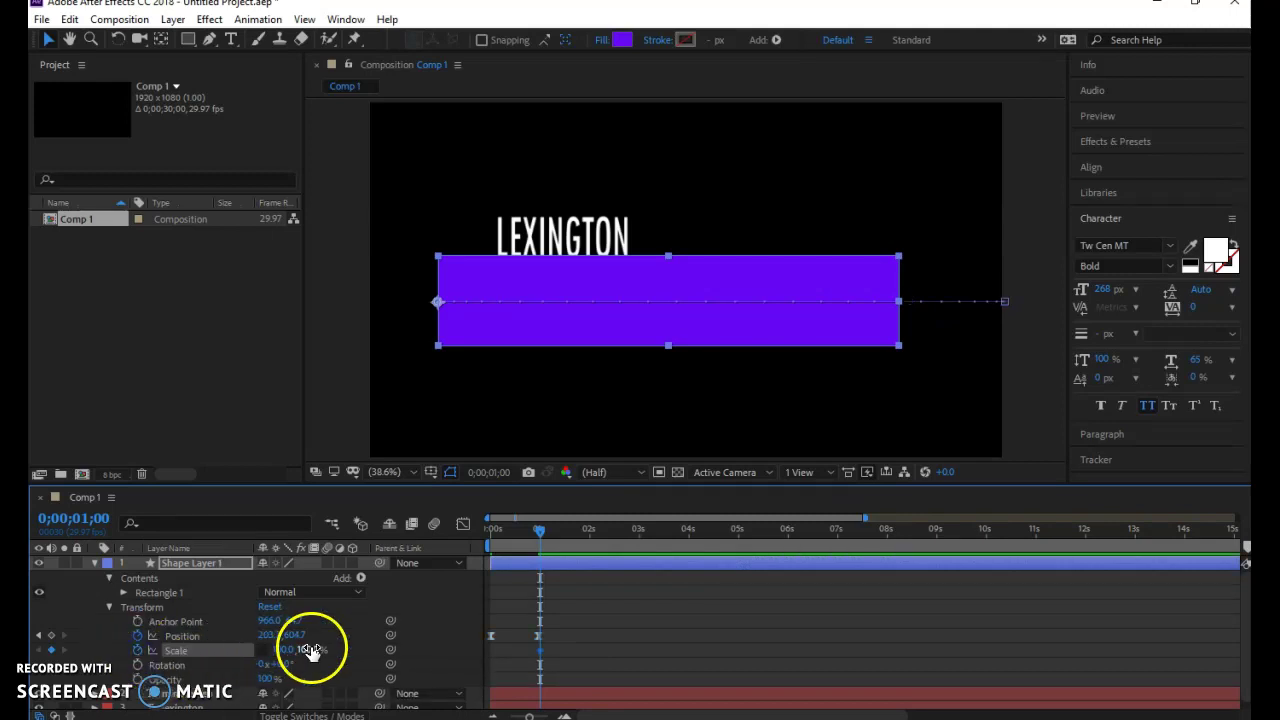
pyautogui.moveTo(311, 649); pyautogui.dragTo(205, 651)
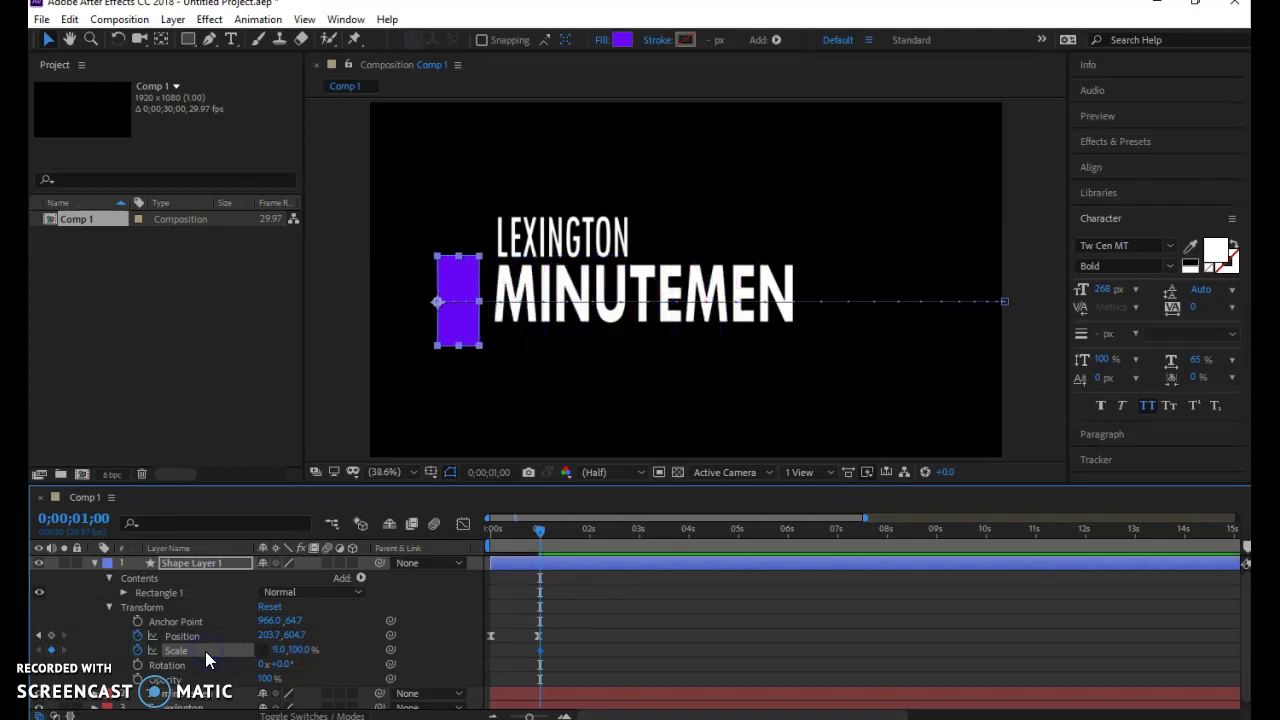
pyautogui.hotkey('ctrl', 'z')
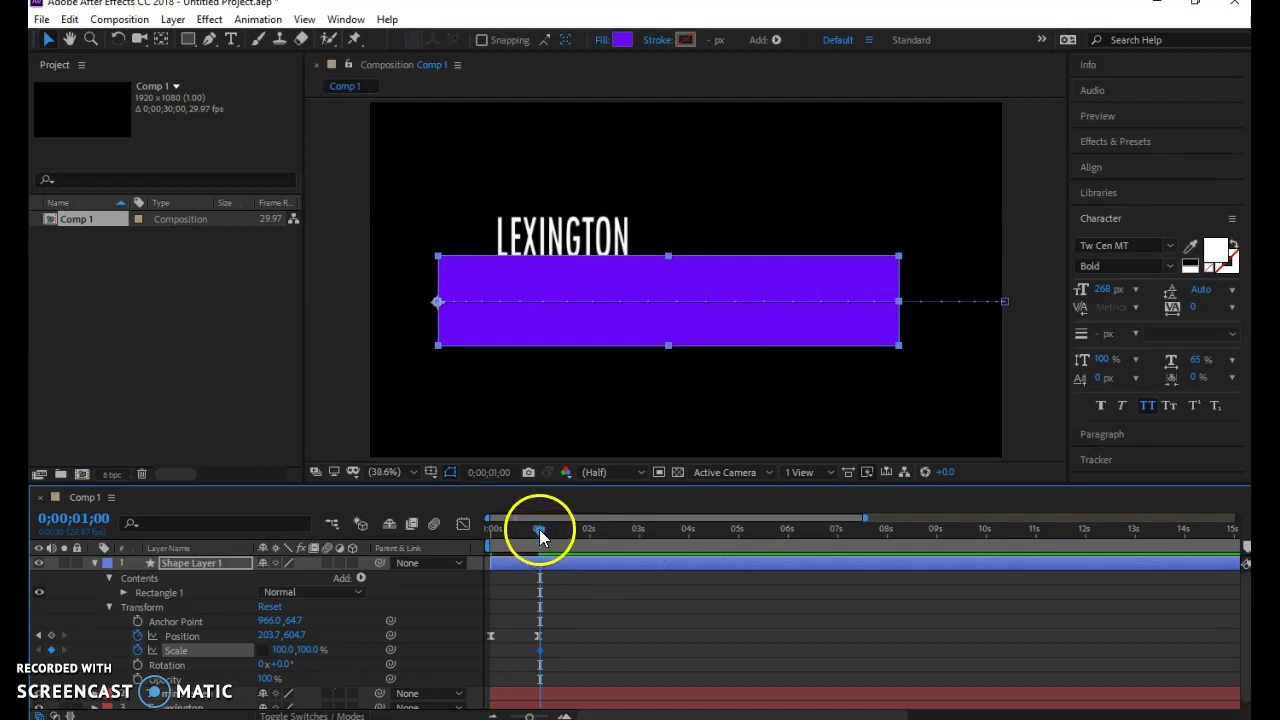
# Step: At 2 seconds, squeeze the rectangle's Scale X to about 11%
pyautogui.moveTo(539, 529); pyautogui.dragTo(588, 532)
pyautogui.click(517, 658)
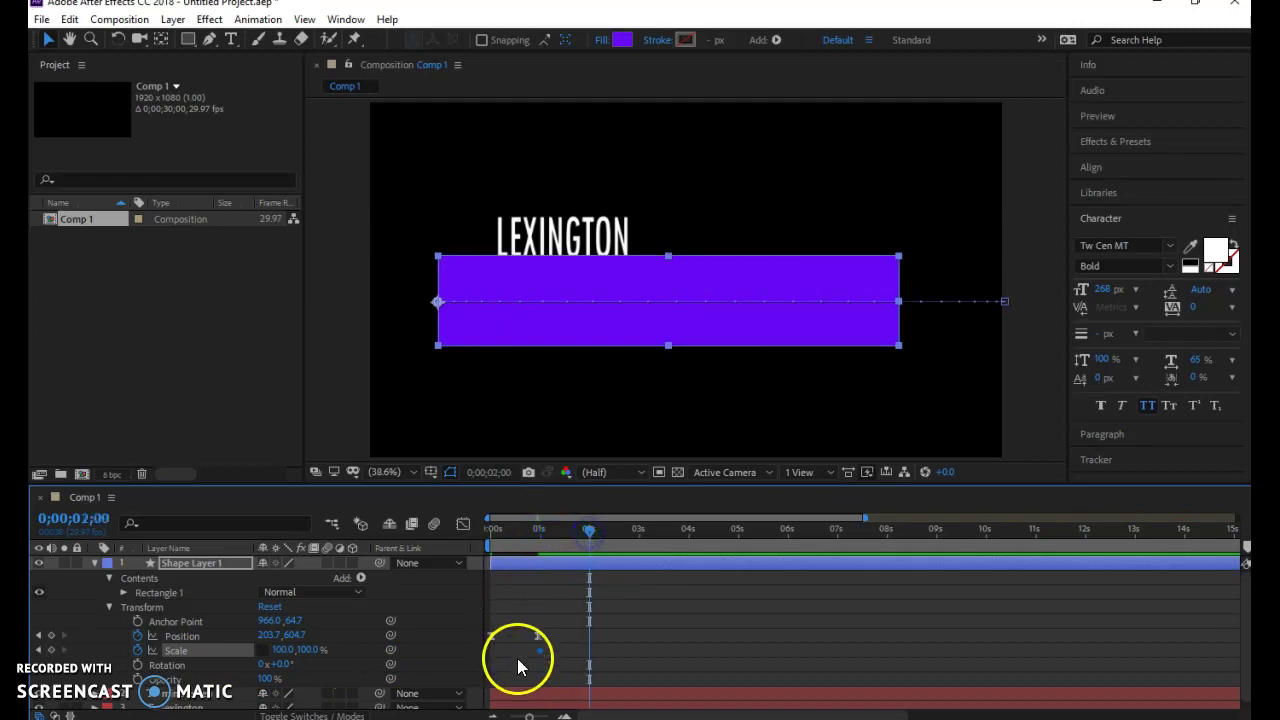
pyautogui.click(286, 649)
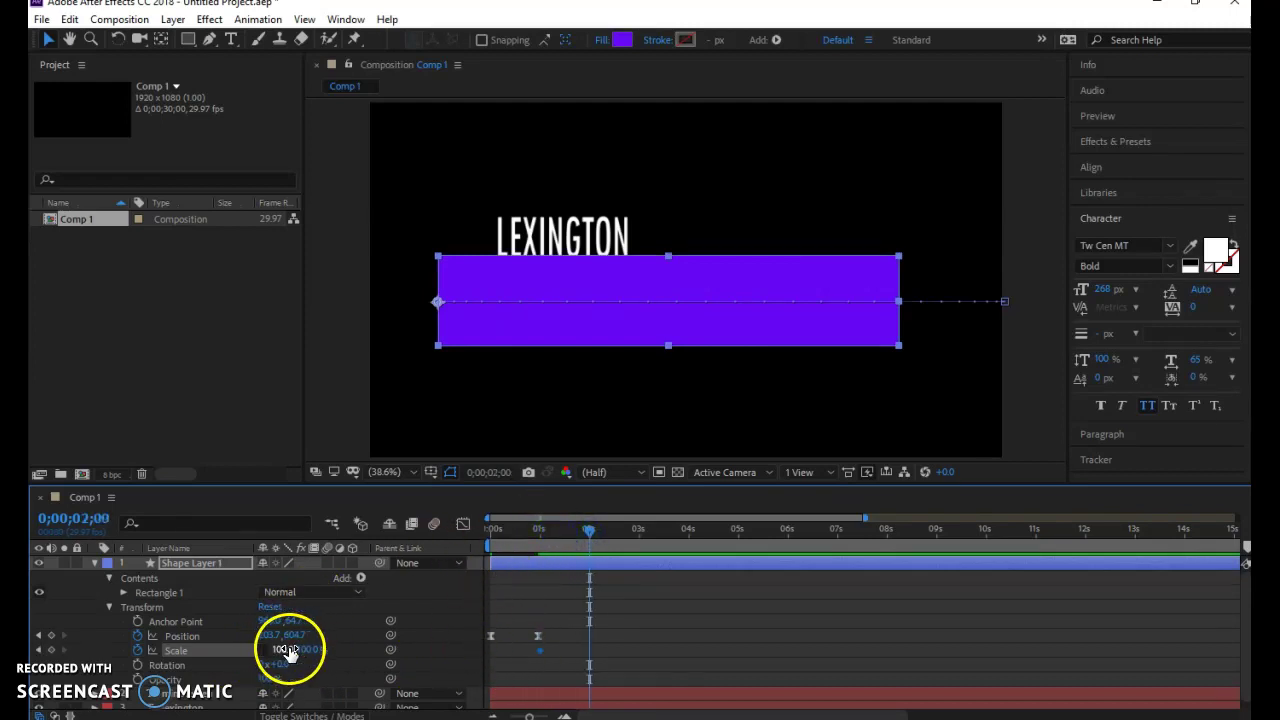
pyautogui.moveTo(286, 649); pyautogui.dragTo(209, 651)
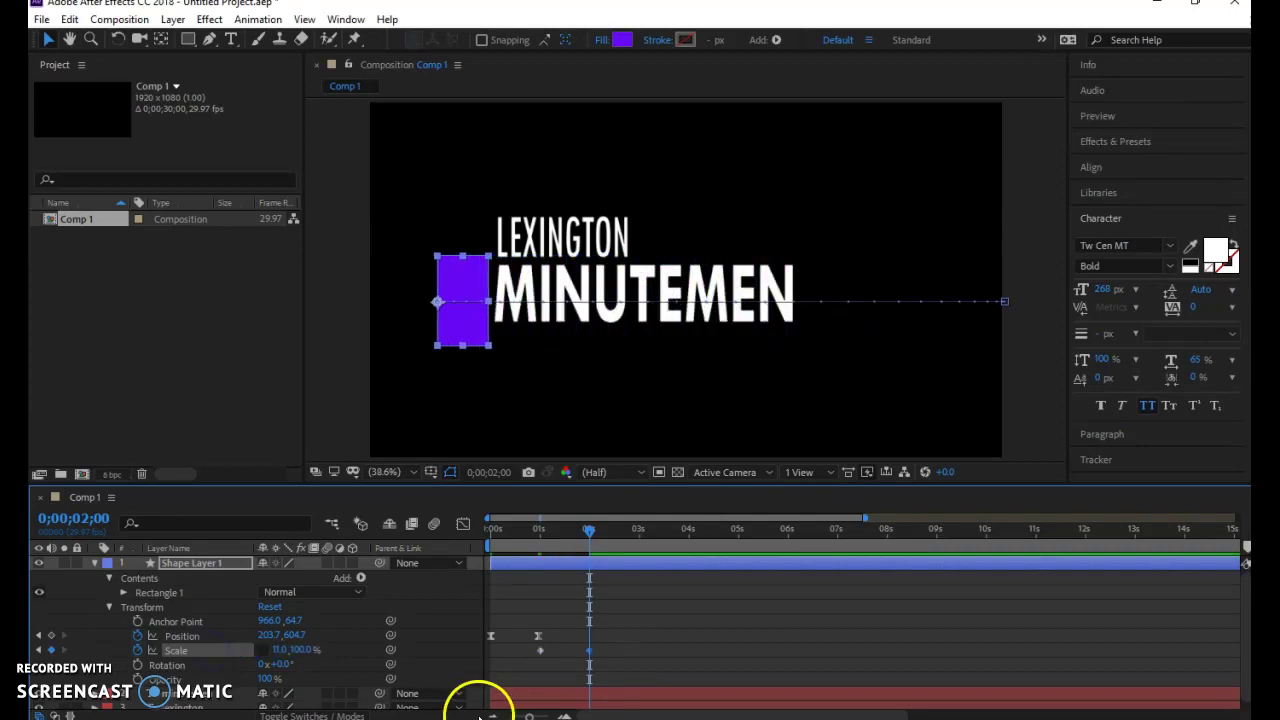
# Step: Apply Easy Ease to the rectangle's Scale keyframes
pyautogui.click(540, 651)
pyautogui.rightClick(540, 651)
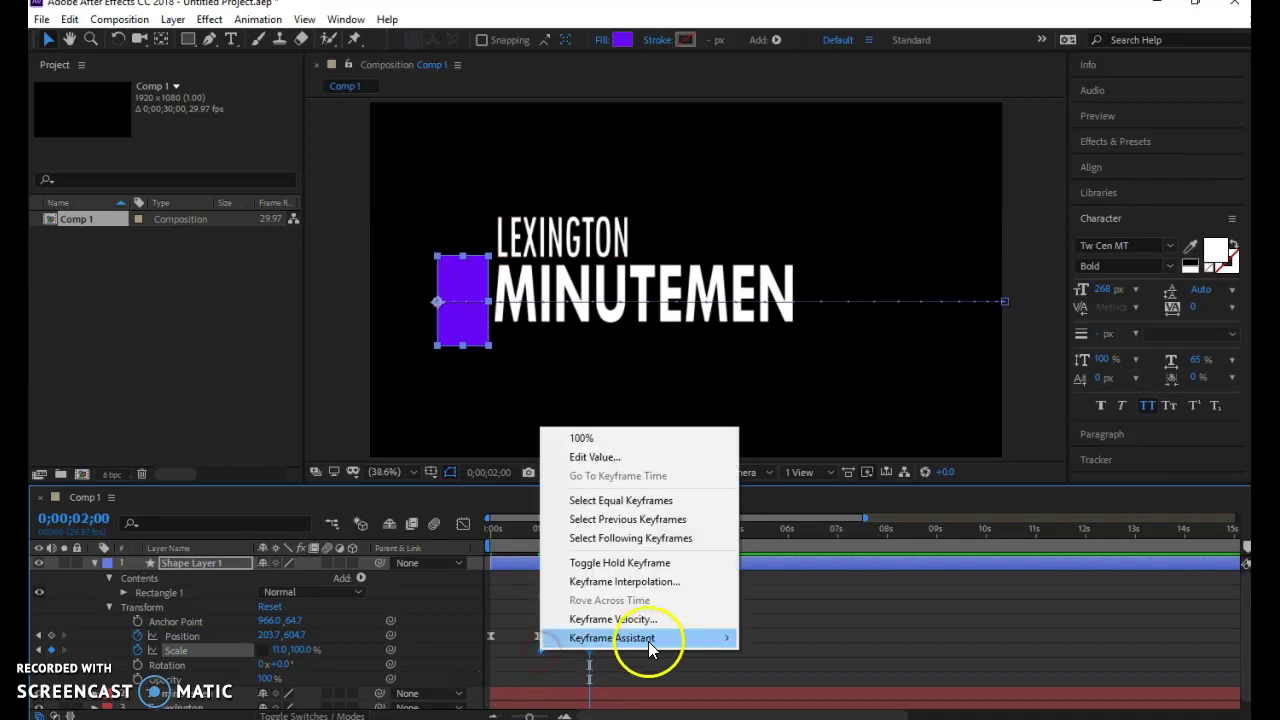
pyautogui.moveTo(650, 640)
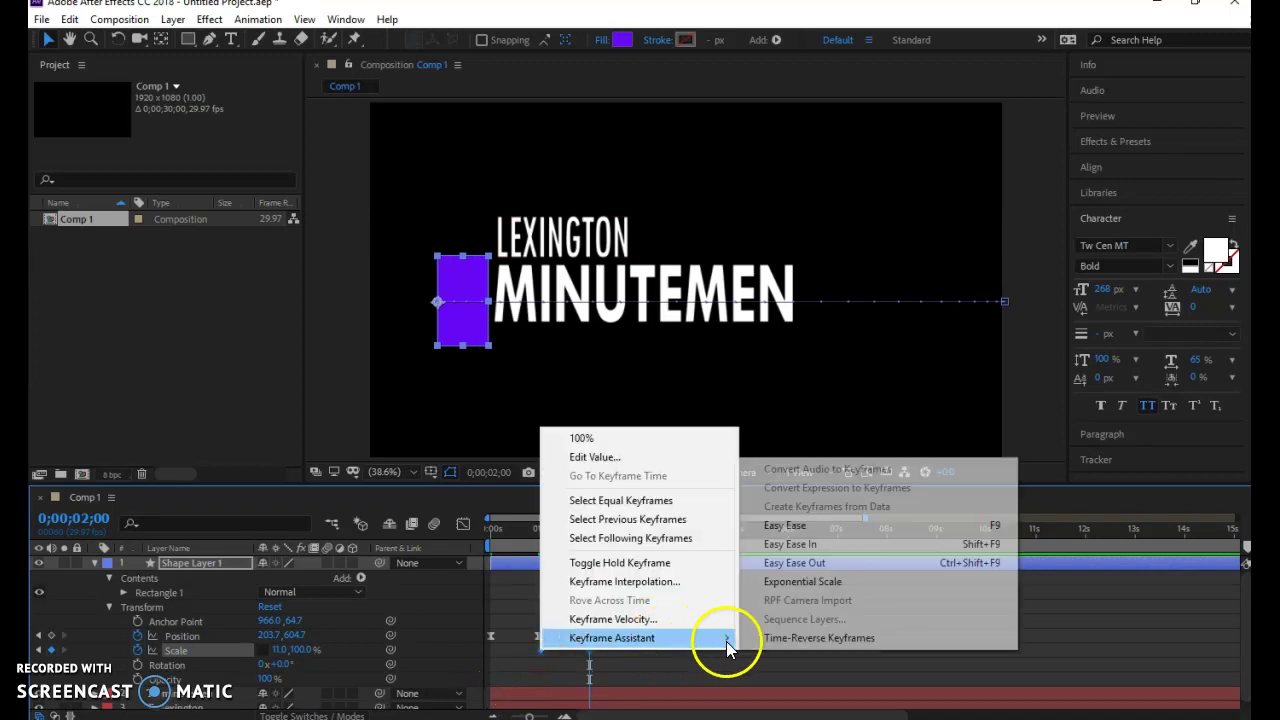
pyautogui.click(817, 524)
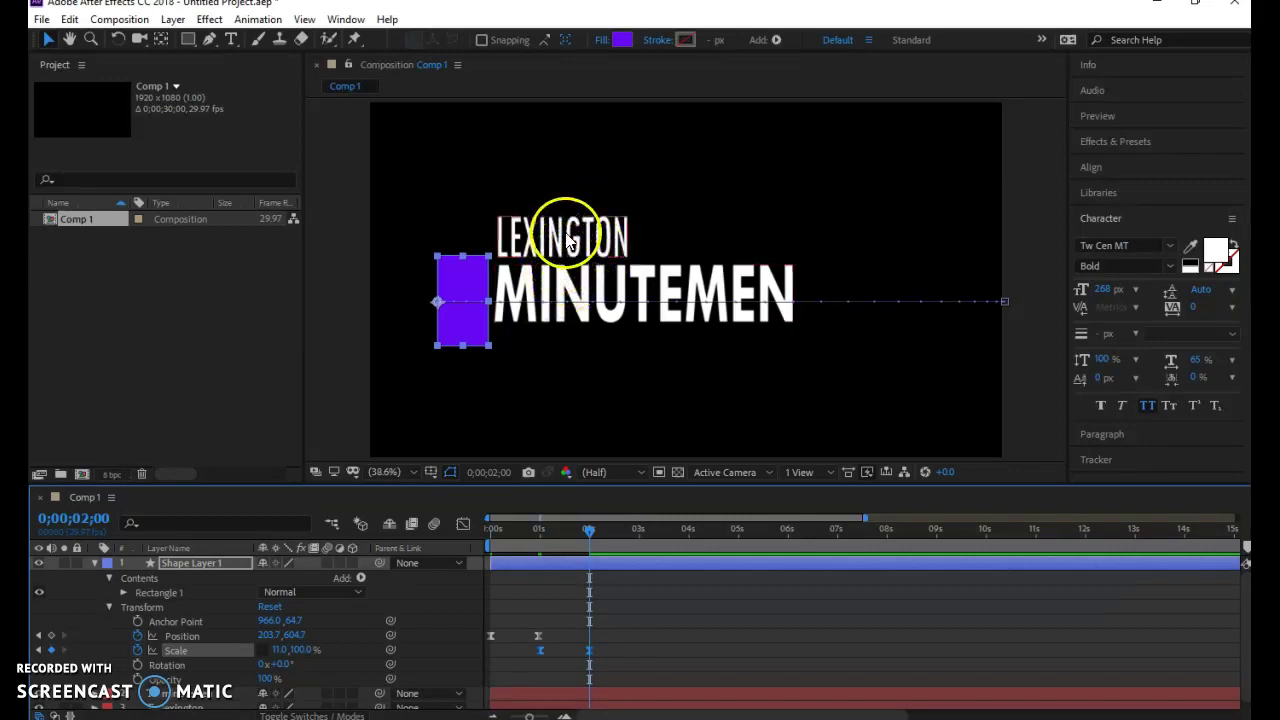
# Step: Collapse Shape Layer 1 and expand the lexington text layer's Text, Masks and Transform groups
pyautogui.click(96, 563)
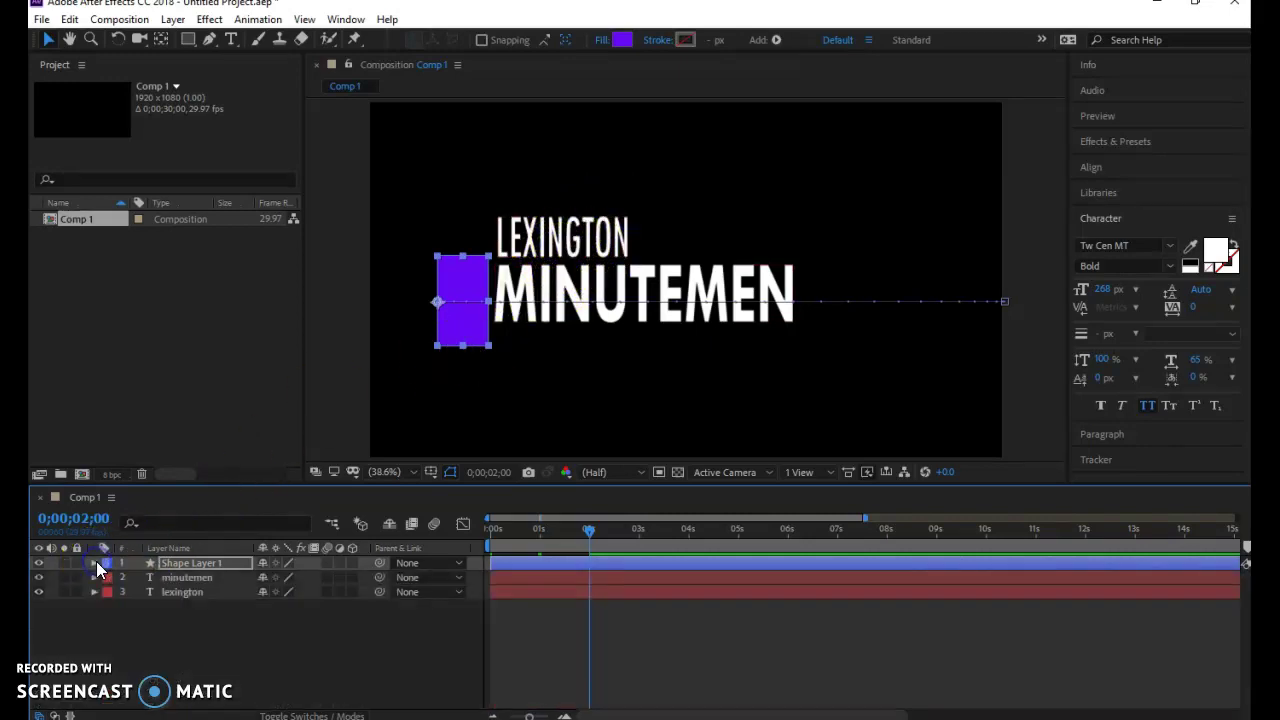
pyautogui.click(183, 592)
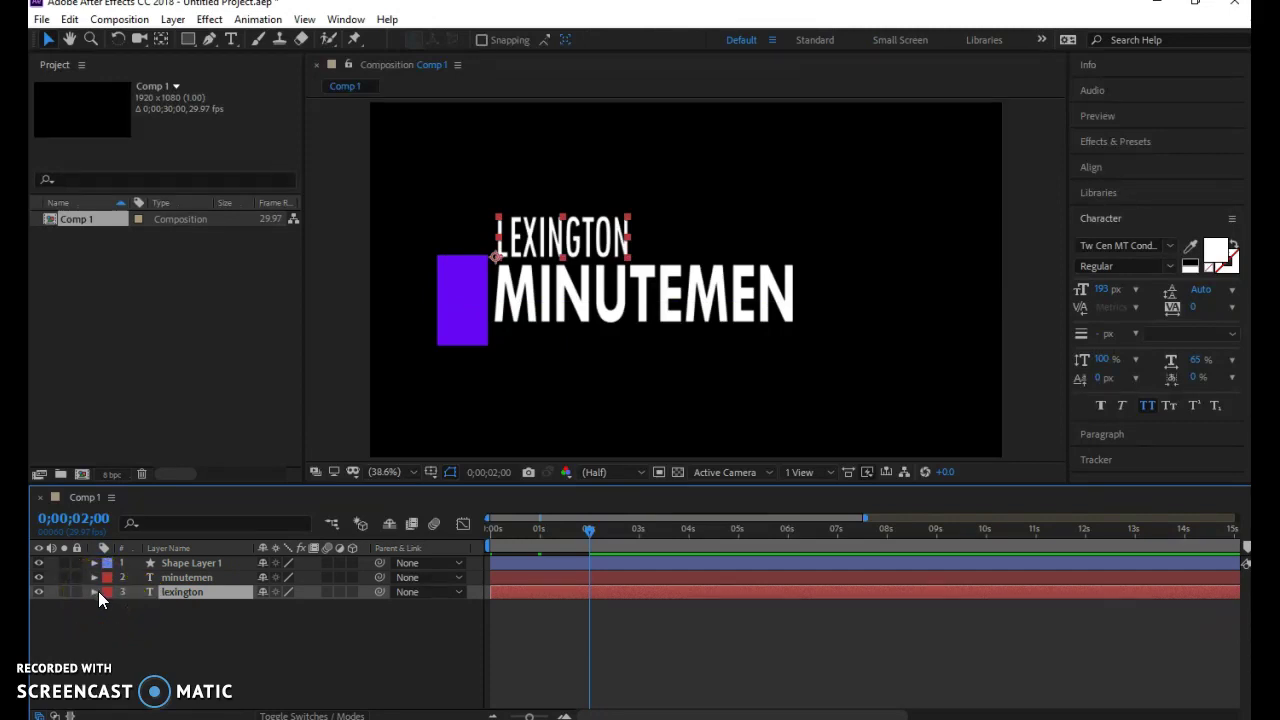
pyautogui.press('Return')
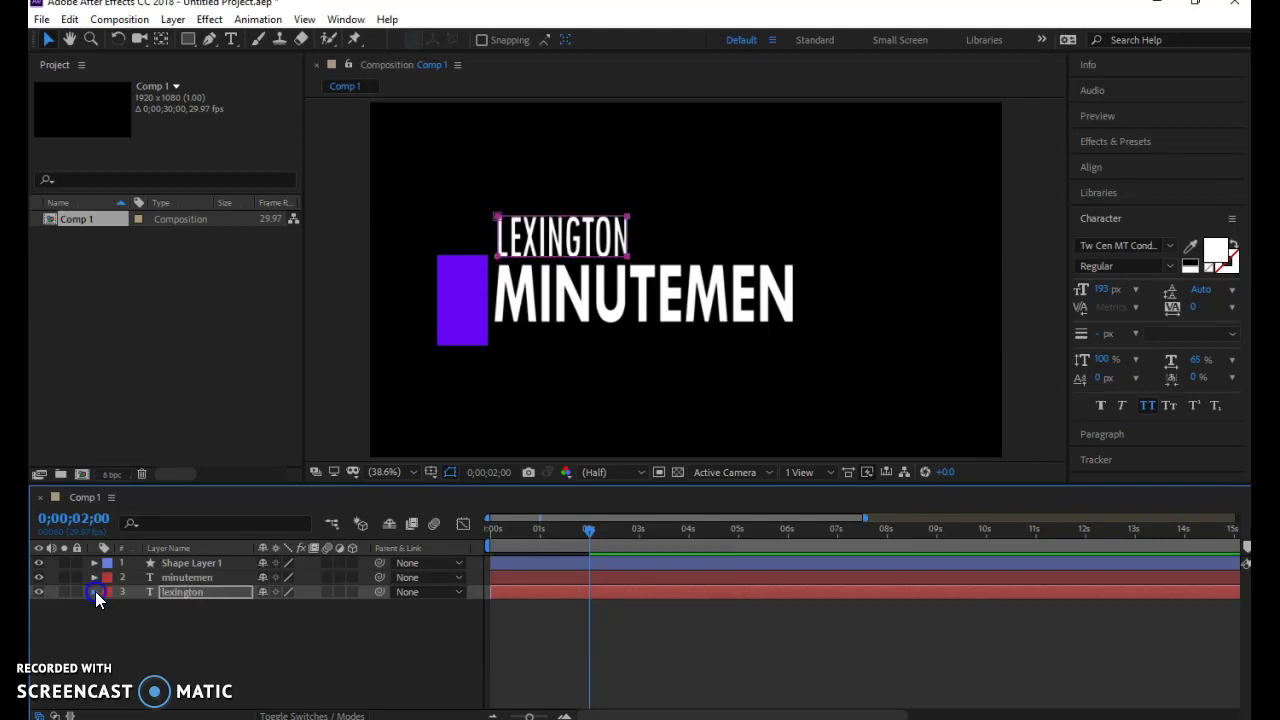
pyautogui.click(95, 592)
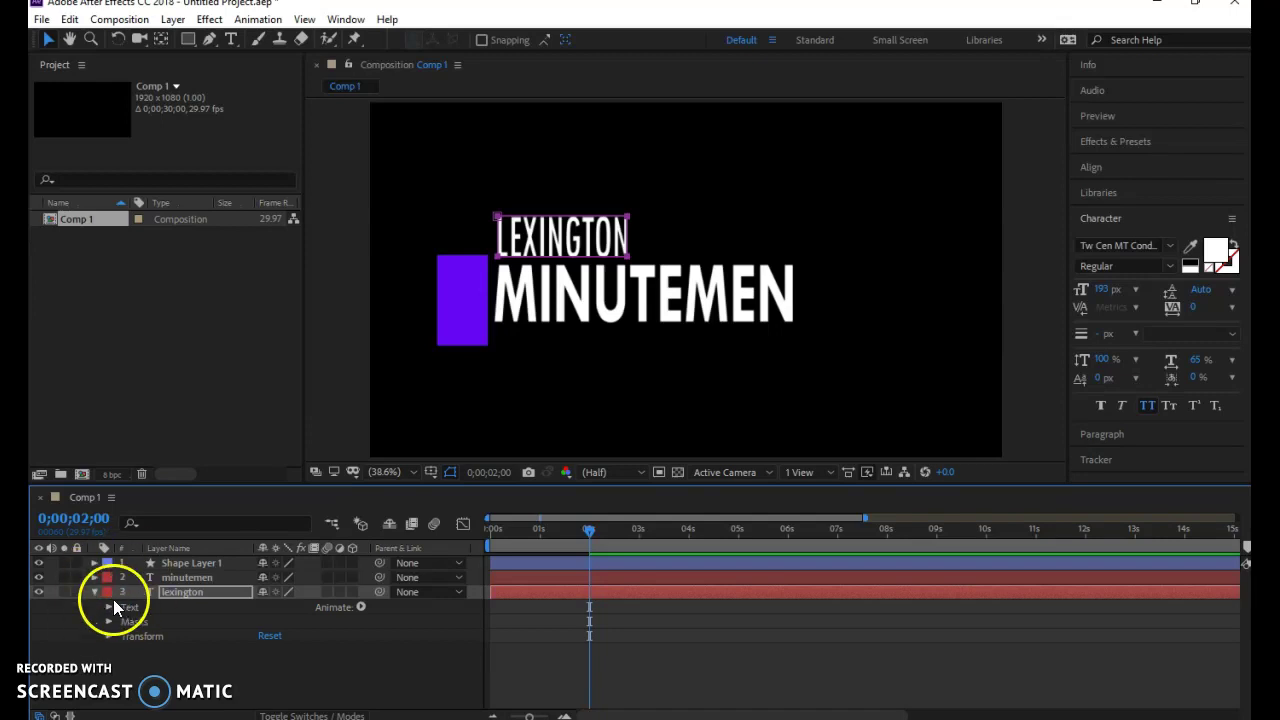
pyautogui.click(100, 594)
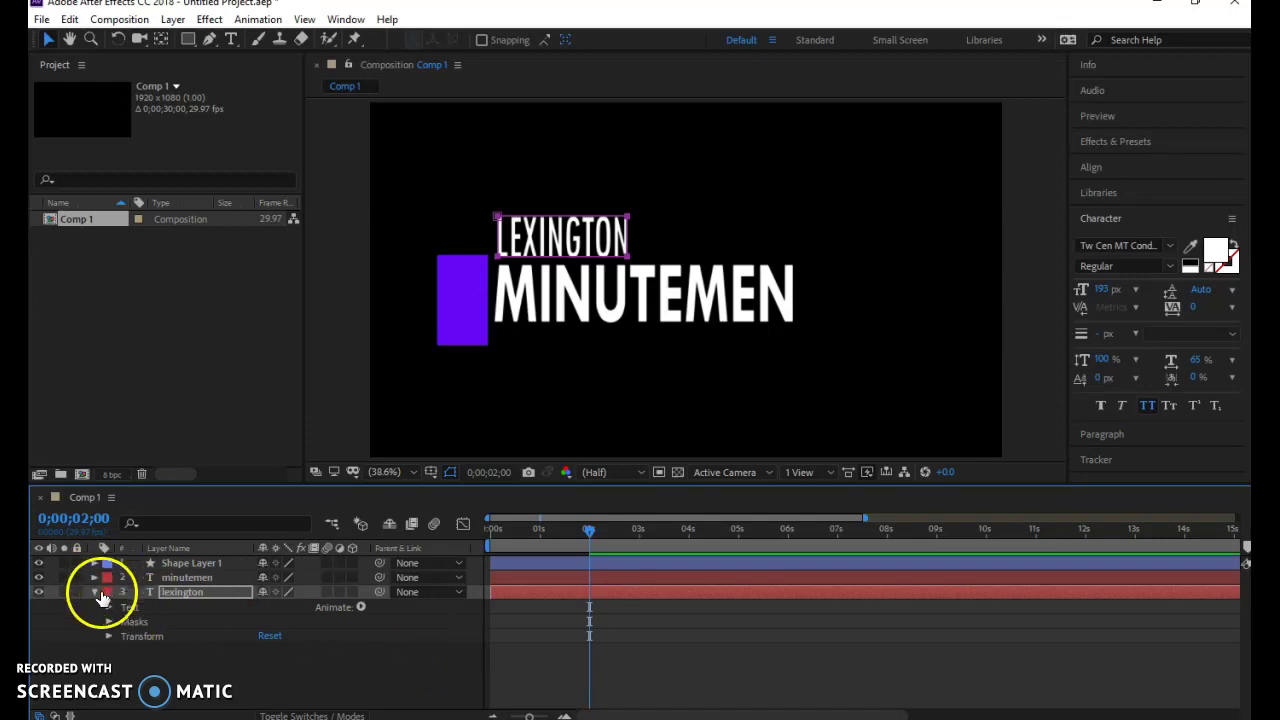
pyautogui.click(361, 607)
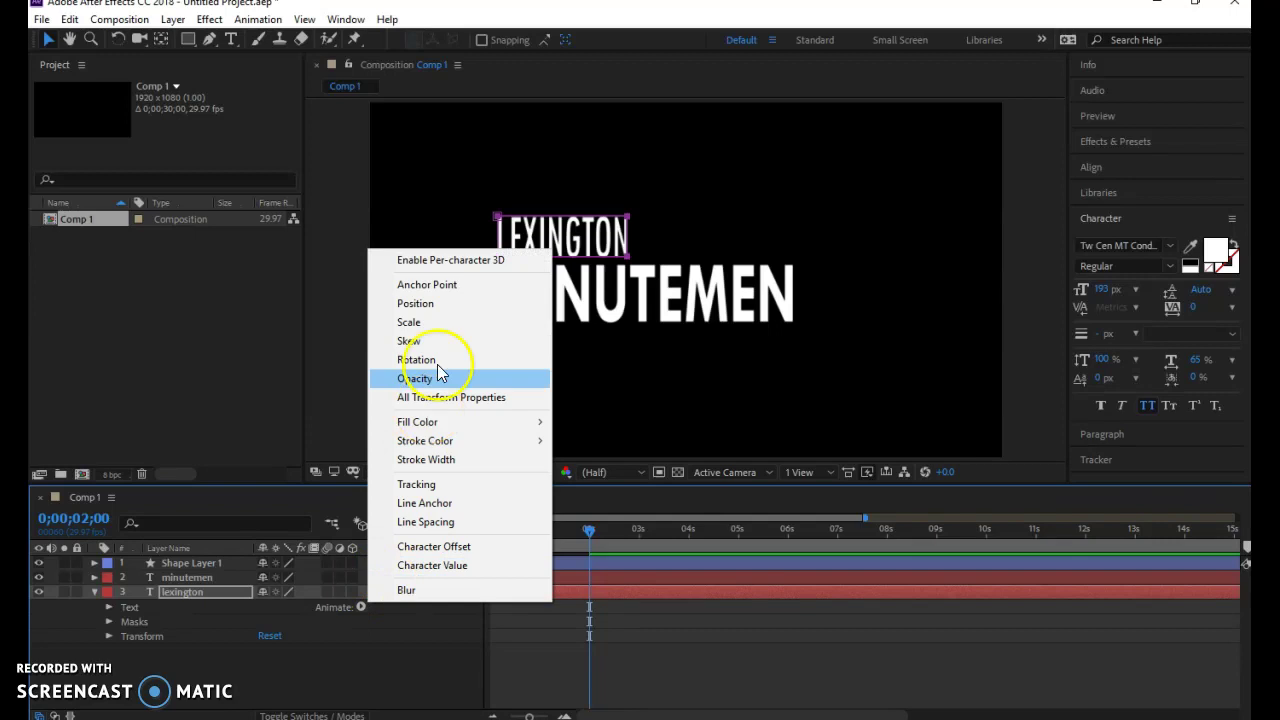
# Step: Add a Position animator to LEXINGTON, keyframing Y at 124 at 2s and 0 at 3s
pyautogui.click(441, 304)
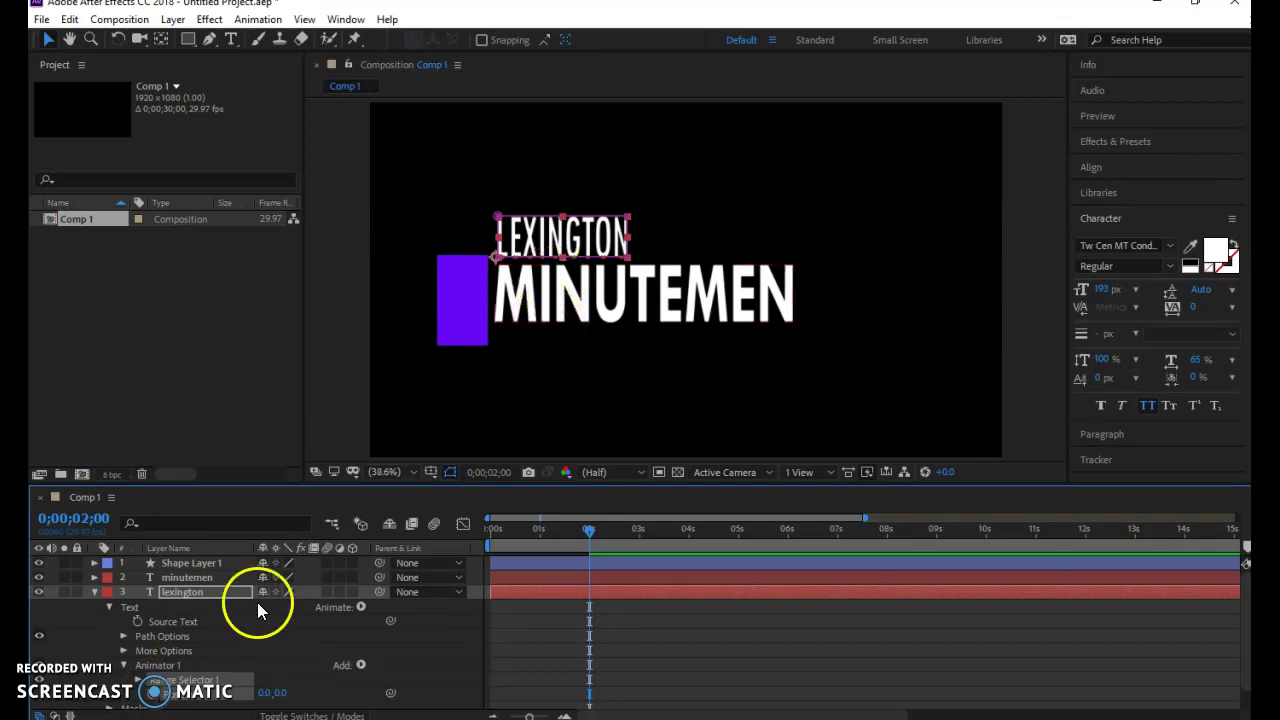
pyautogui.moveTo(284, 693); pyautogui.dragTo(368, 712)
pyautogui.click(218, 684)
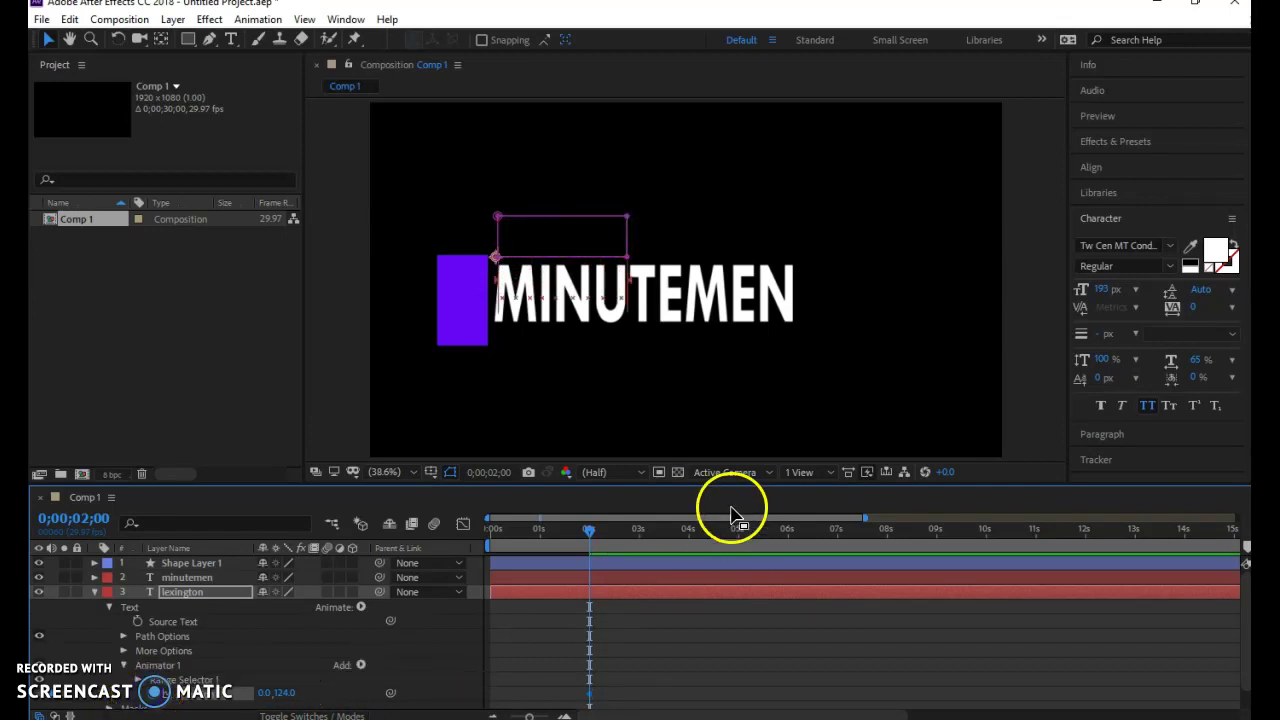
pyautogui.moveTo(590, 529); pyautogui.dragTo(642, 537)
pyautogui.moveTo(330, 682); pyautogui.dragTo(175, 697)
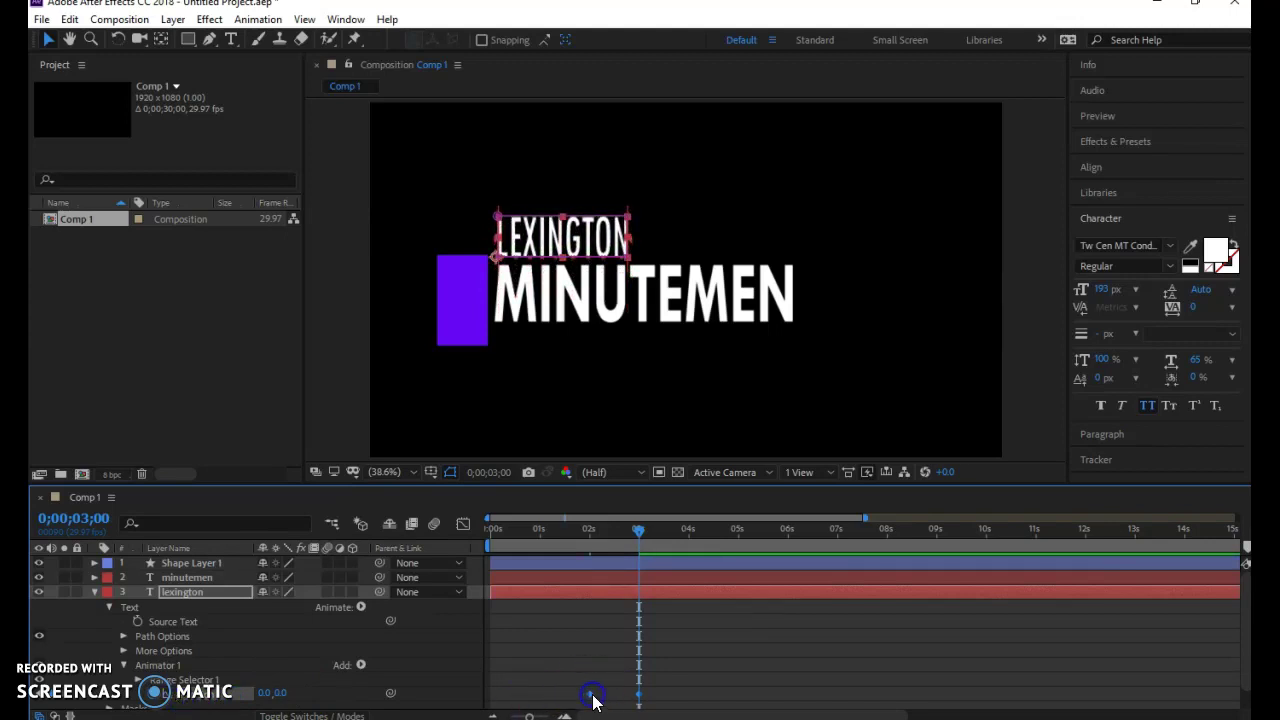
# Step: Apply Easy Ease to the LEXINGTON position keyframes
pyautogui.rightClick(639, 700)
pyautogui.moveTo(794, 686)
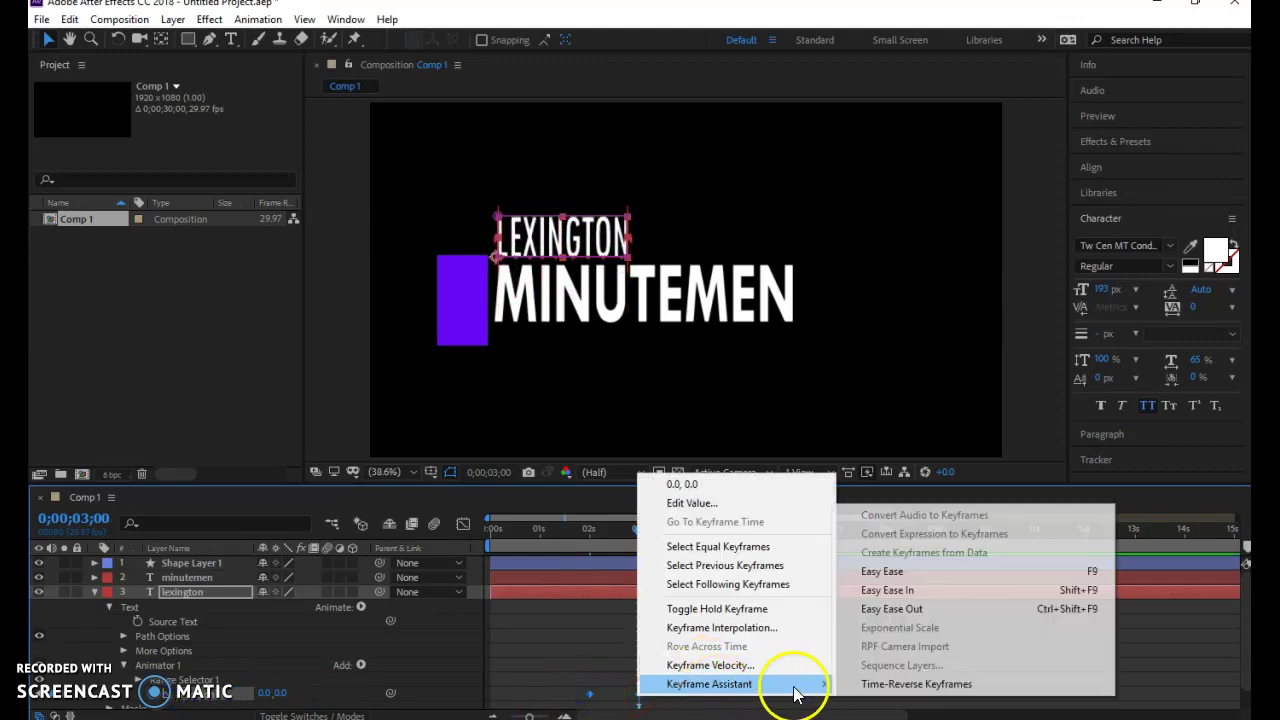
pyautogui.click(924, 576)
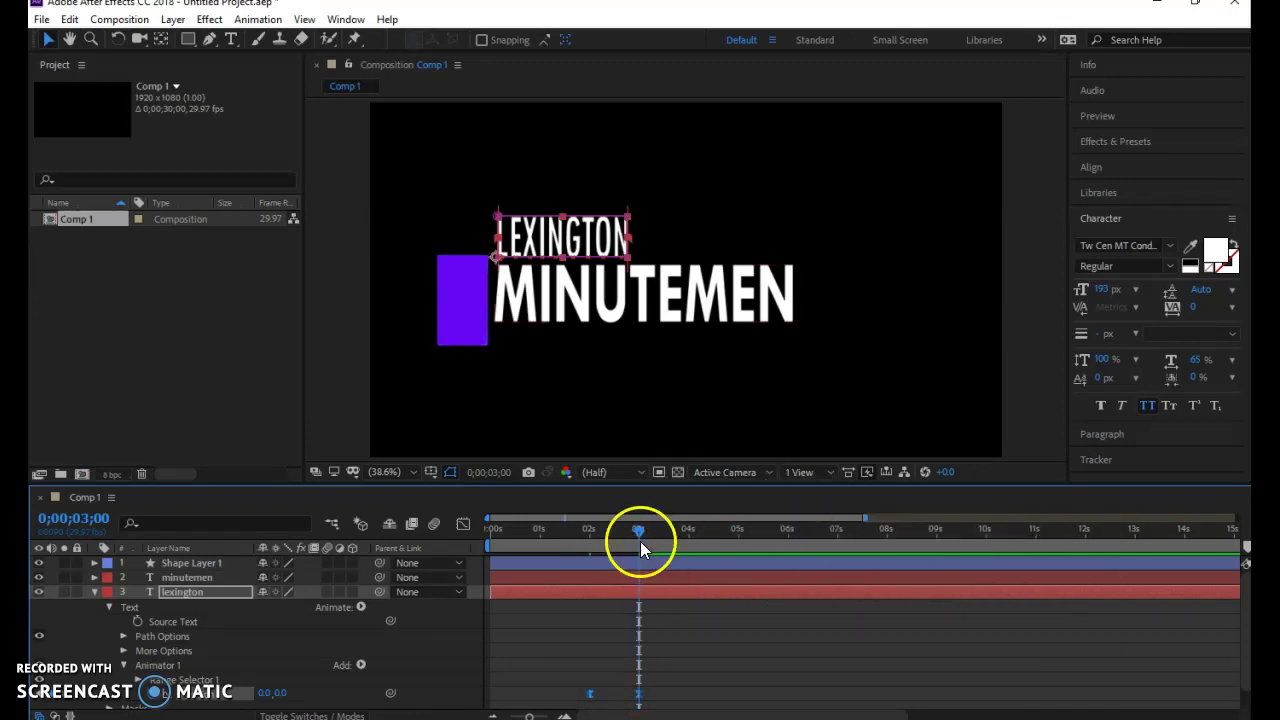
# Step: Slide the minutemen layer's duration bar so it begins near 1 second, then preview from the start
pyautogui.moveTo(640, 529); pyautogui.dragTo(493, 583)
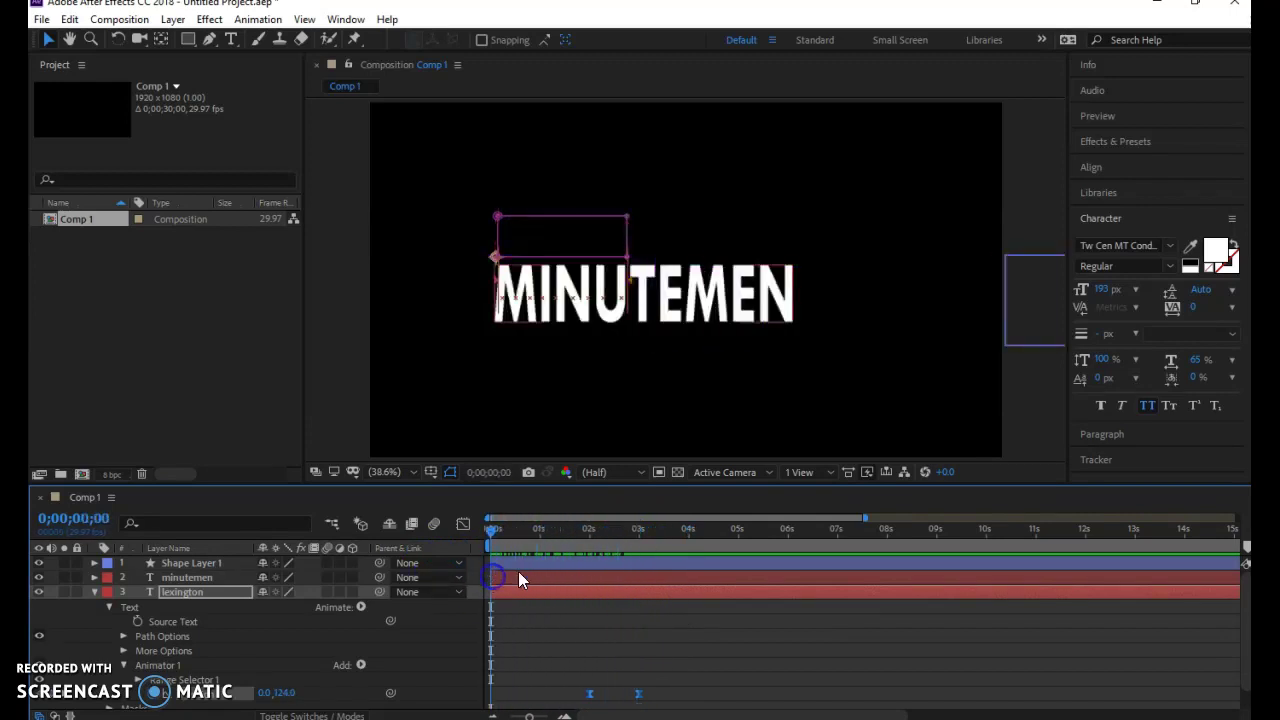
pyautogui.moveTo(484, 531); pyautogui.dragTo(527, 536)
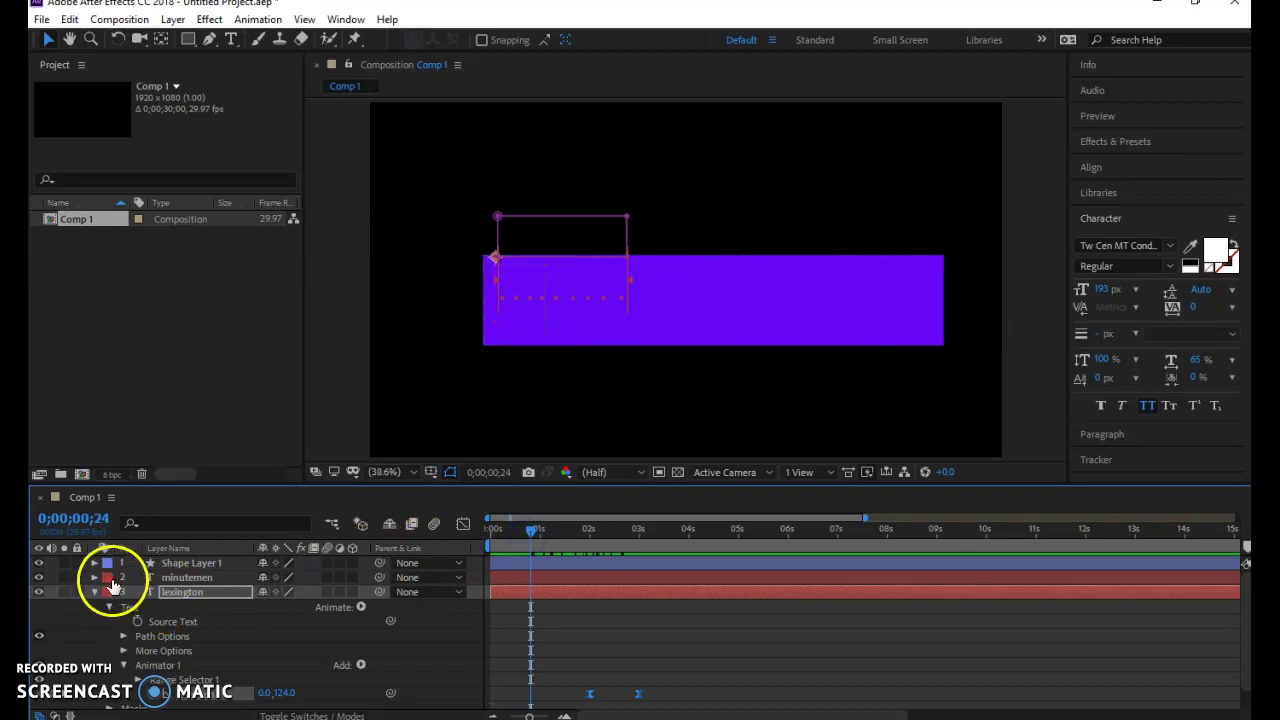
pyautogui.click(549, 577)
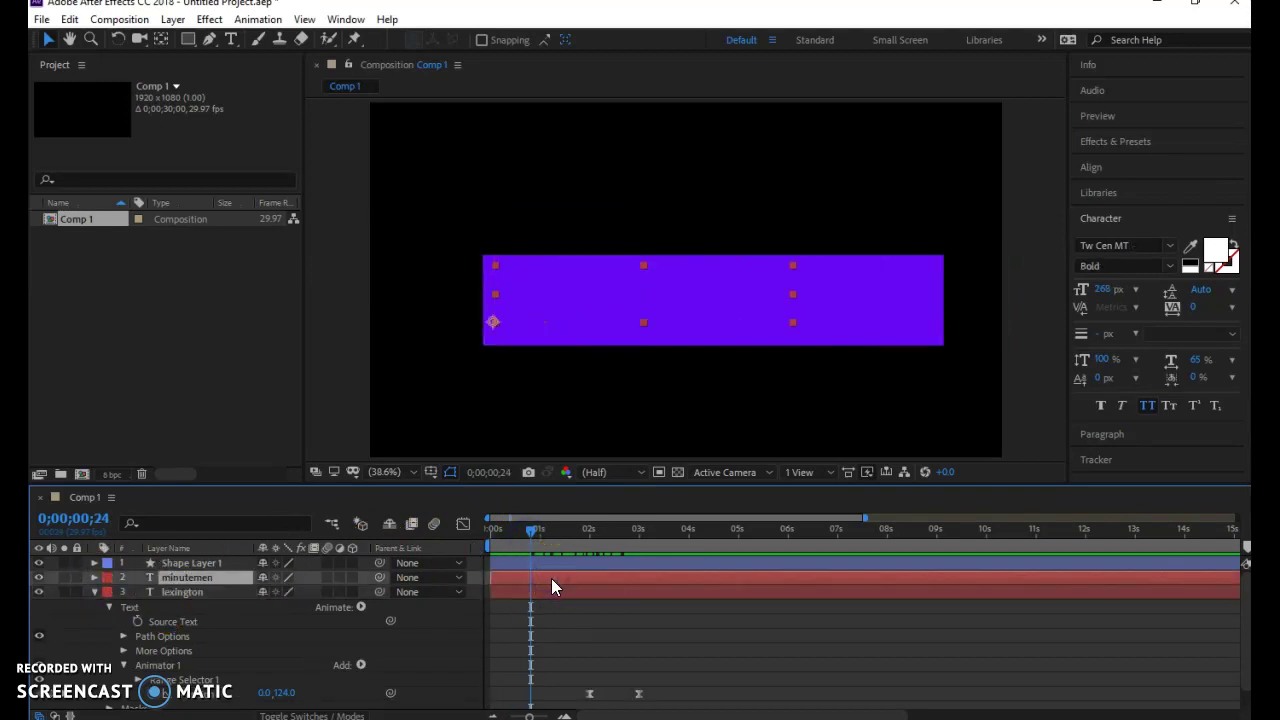
pyautogui.click(553, 580)
pyautogui.moveTo(555, 586); pyautogui.dragTo(575, 586)
pyautogui.press('-')
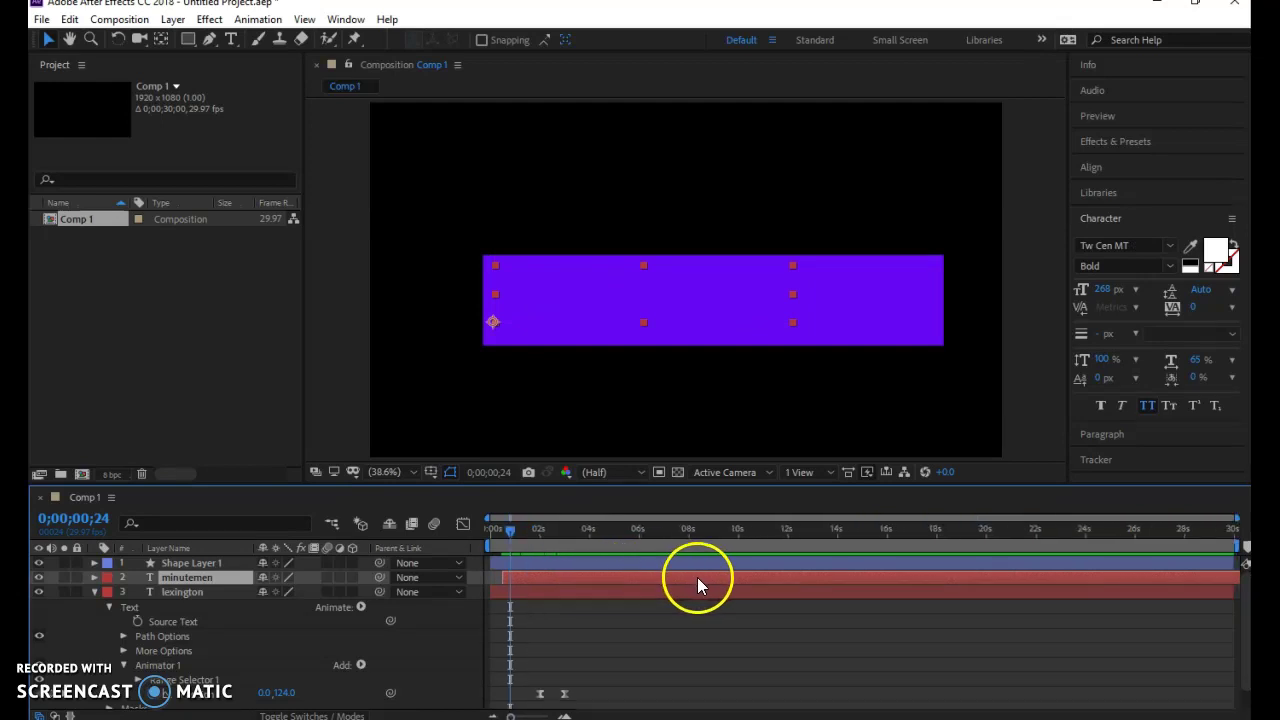
pyautogui.moveTo(1213, 586); pyautogui.dragTo(646, 585)
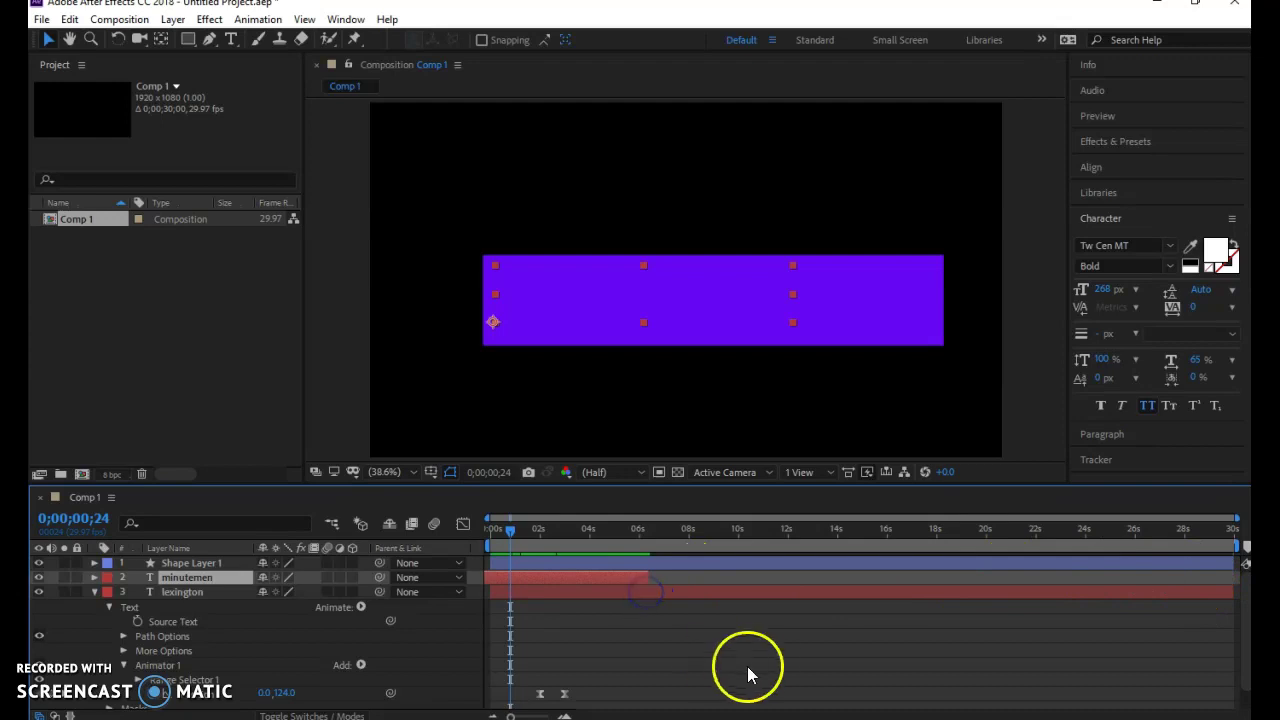
pyautogui.press('=')
pyautogui.moveTo(557, 580); pyautogui.dragTo(767, 596)
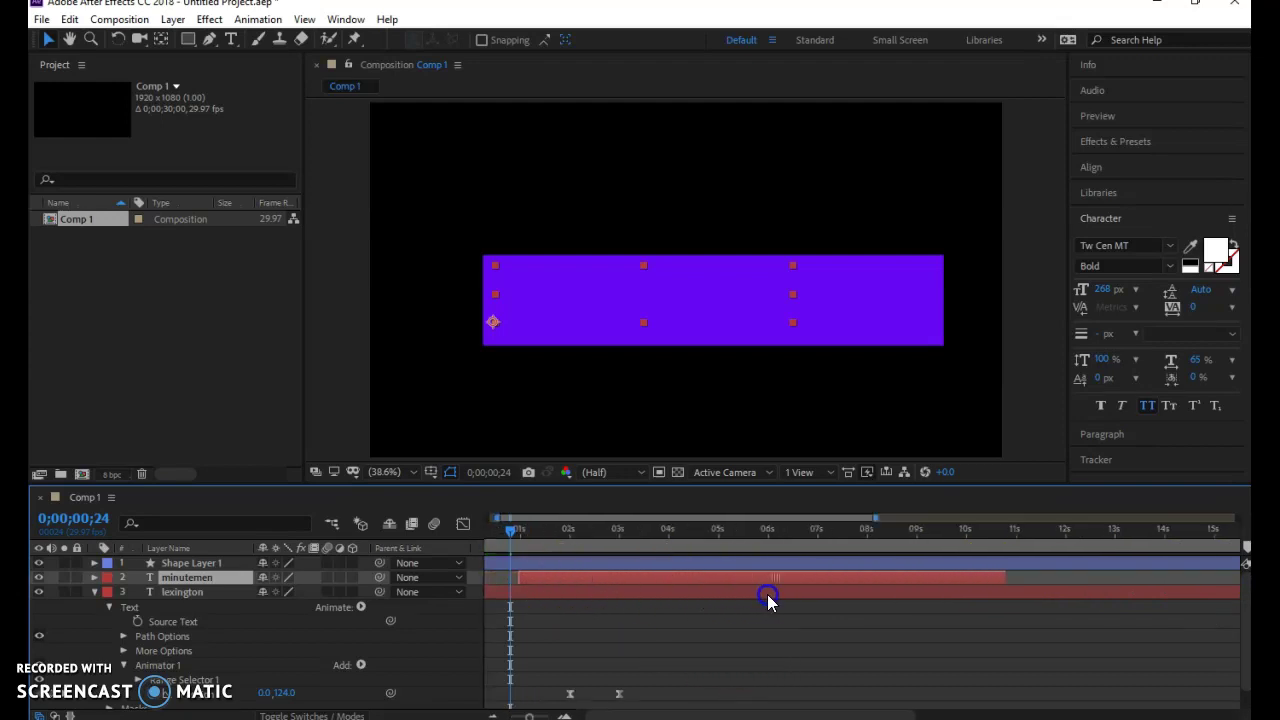
pyautogui.moveTo(508, 529); pyautogui.dragTo(627, 583)
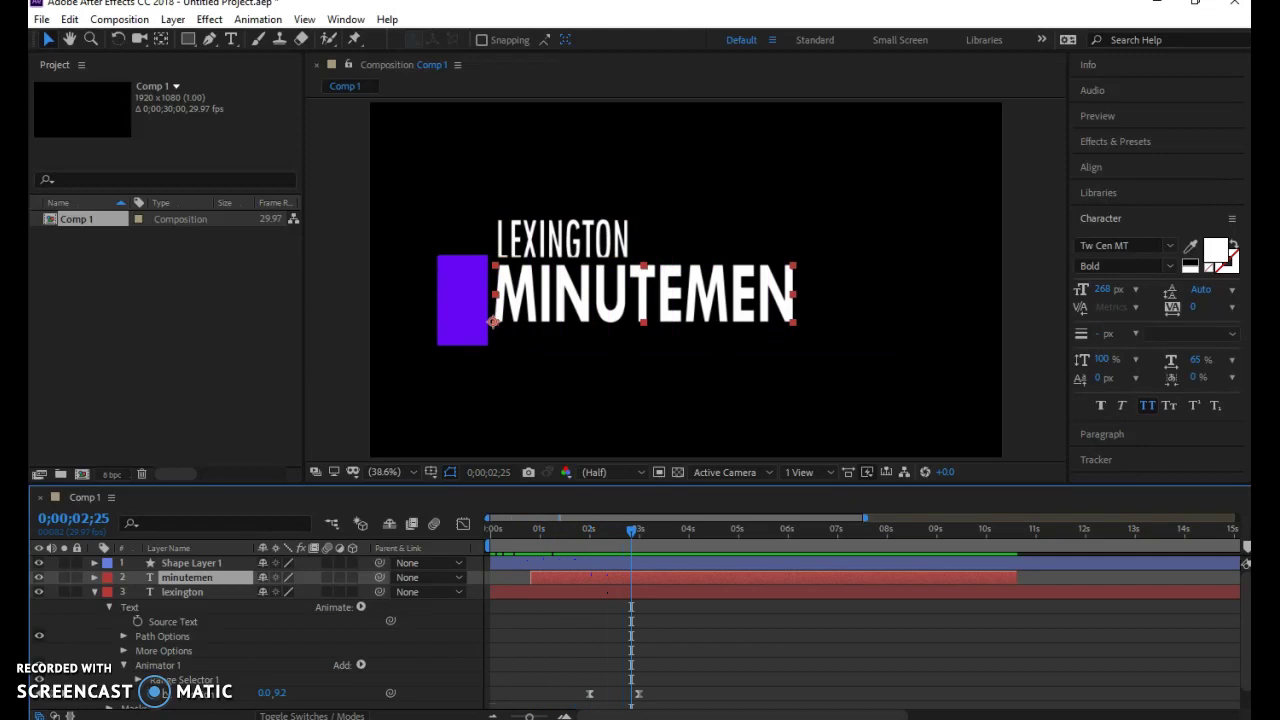